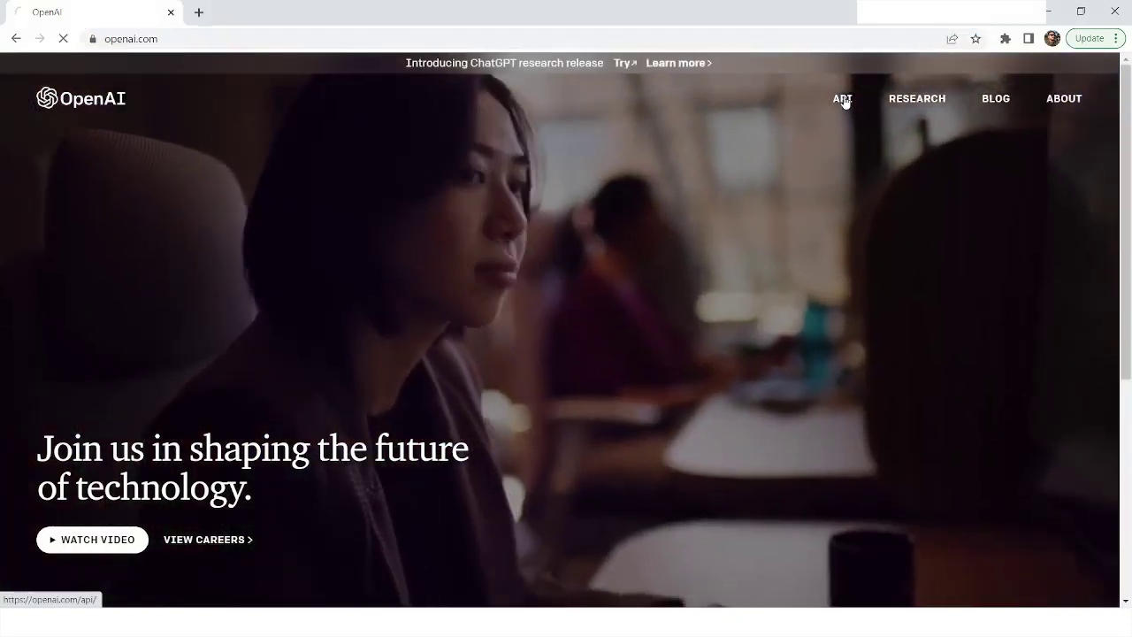
Open OpenAI's API page and look at the account sign-up form, closing it without registering
click(843, 99)
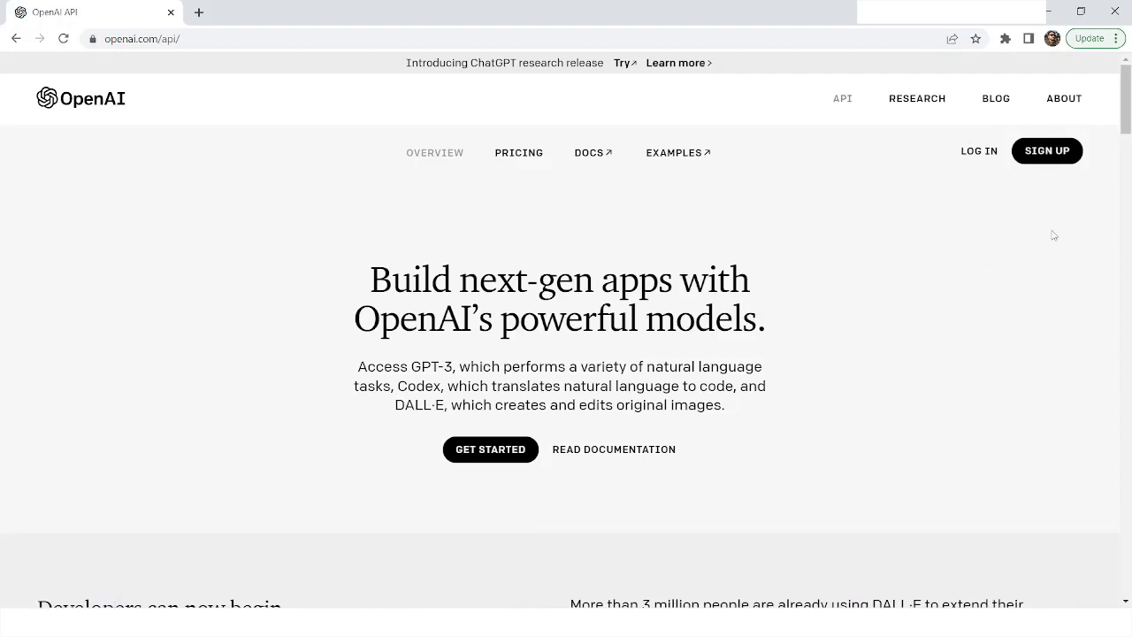
click(1051, 156)
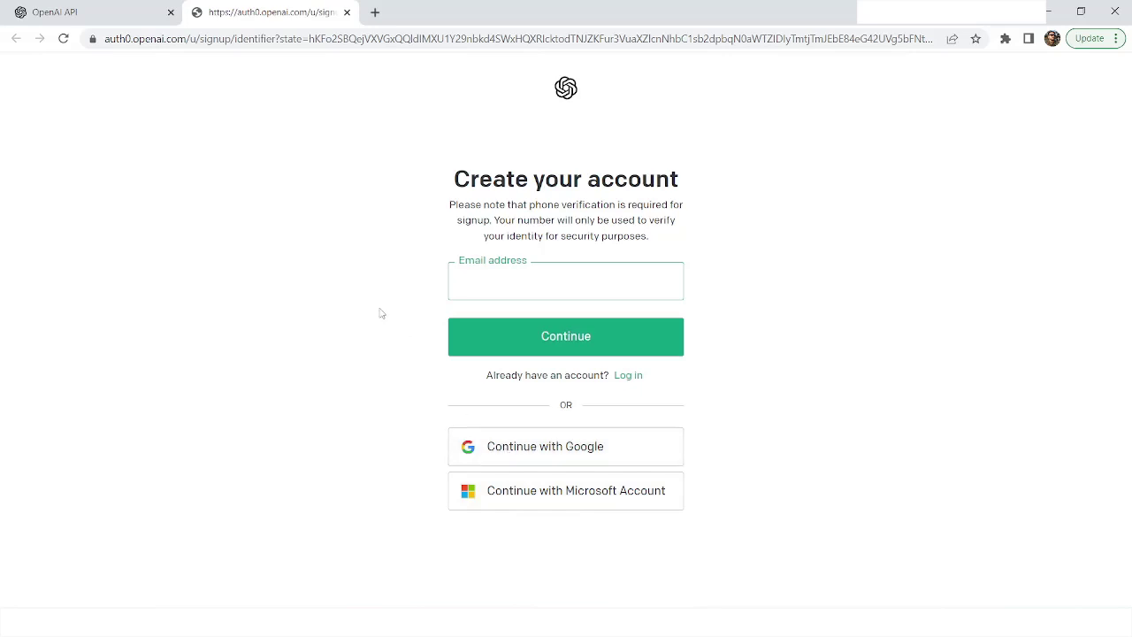
click(348, 12)
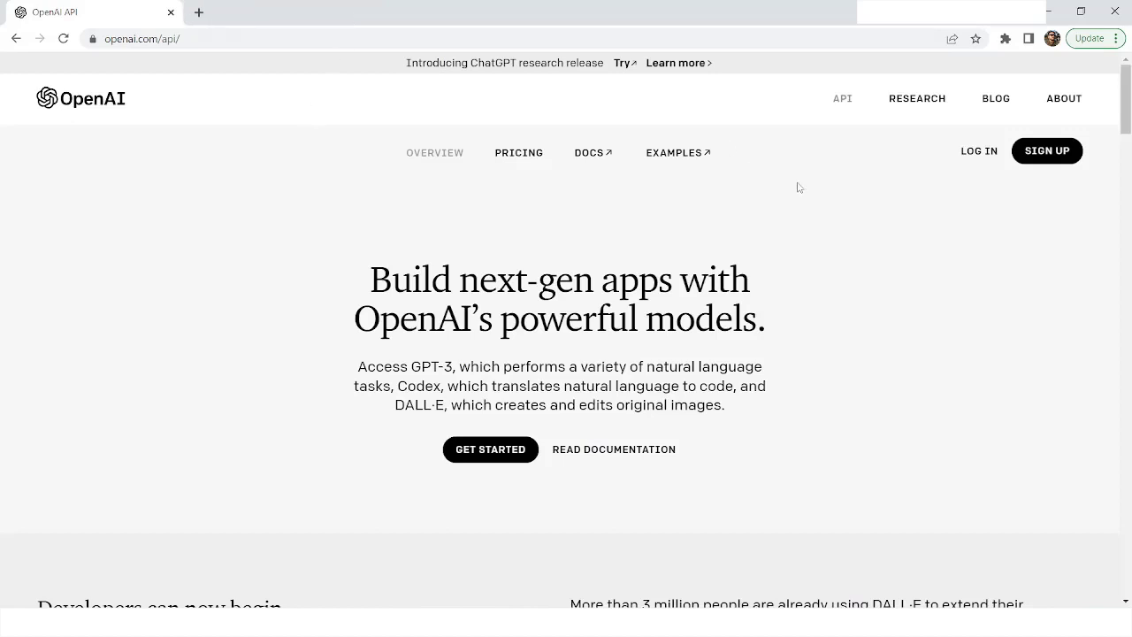
Log in to the OpenAI platform with a Microsoft account and open the account's API keys page
click(978, 153)
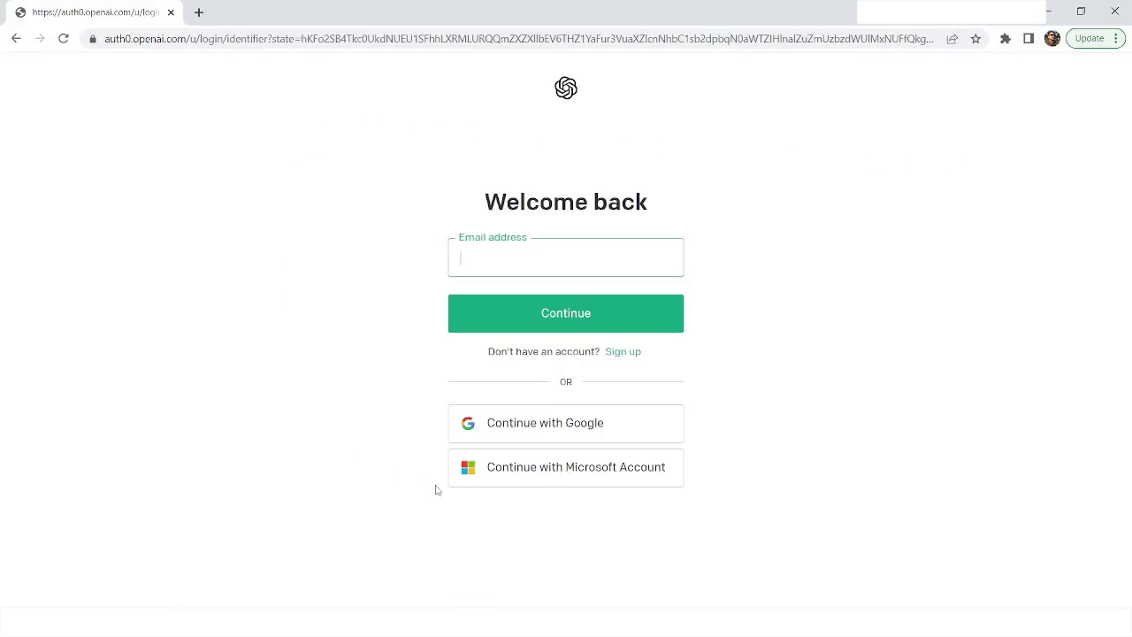
click(539, 482)
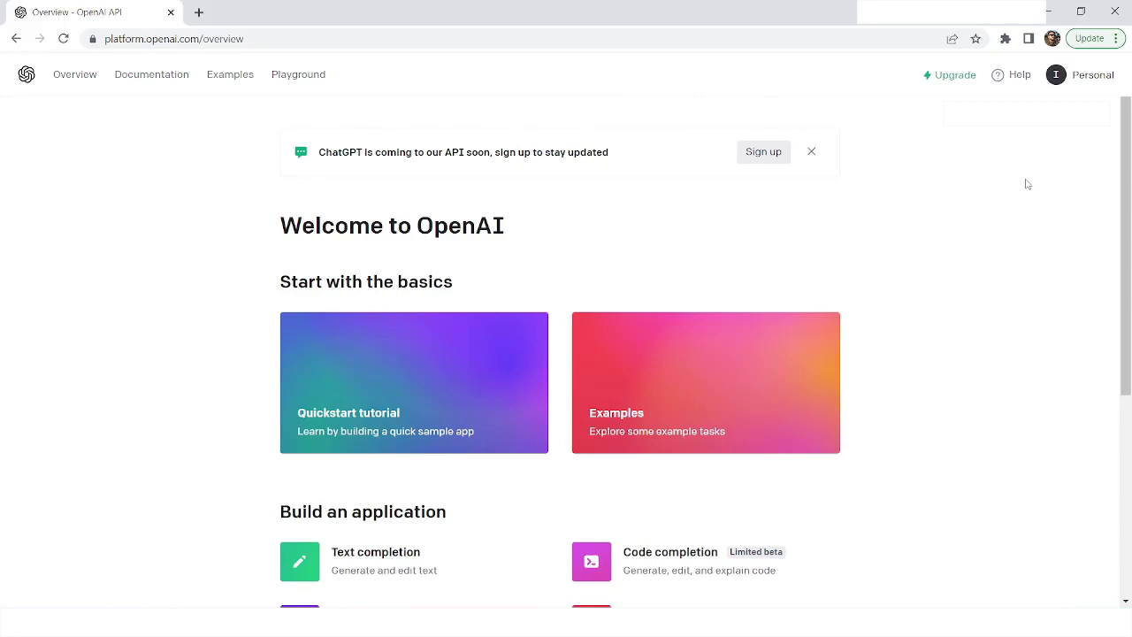
click(1057, 76)
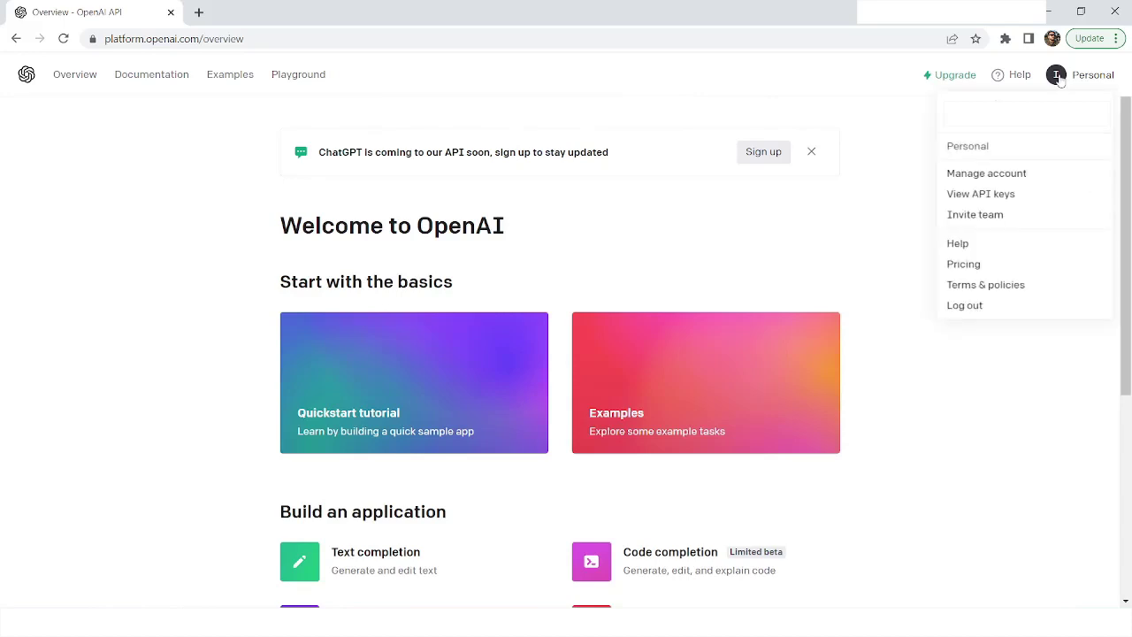
click(1005, 196)
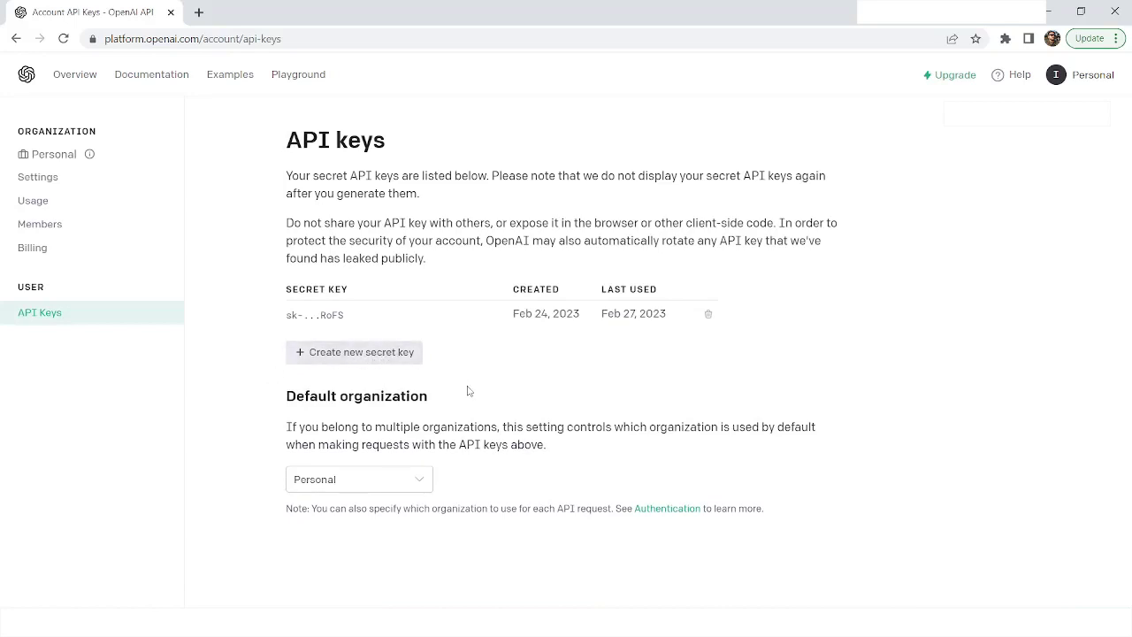
Create a new secret API key, copy it and dismiss the generated key dialog
drag(301, 178, 422, 178)
click(453, 210)
click(389, 355)
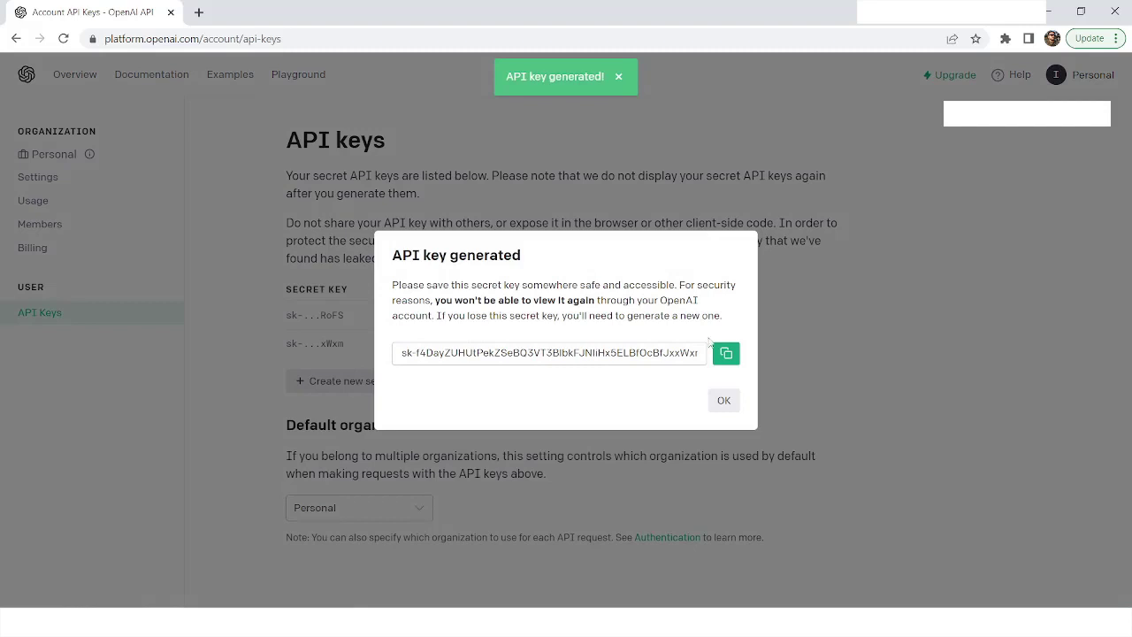
double_click(726, 355)
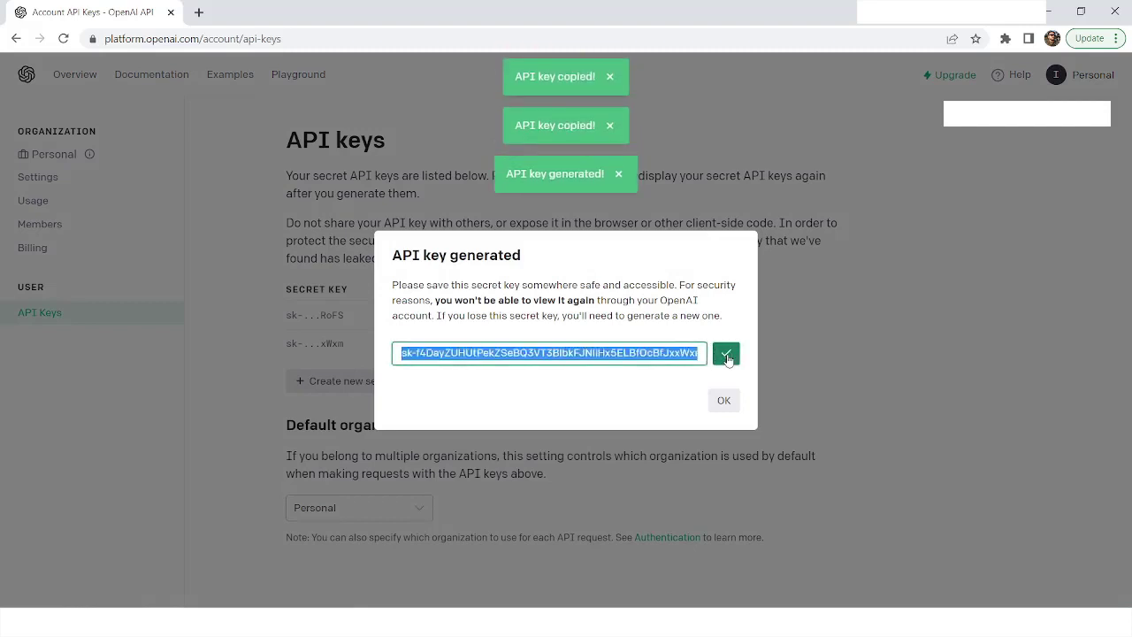
click(725, 403)
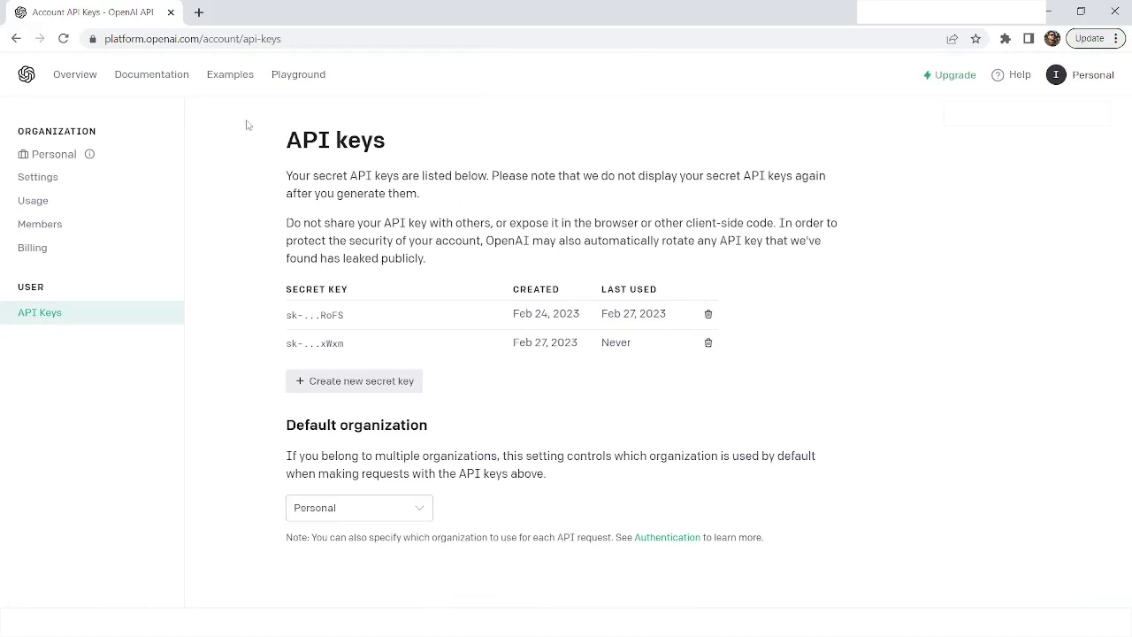
Open the documentation and read the API reference's Introduction and Authentication sections, including the authorization header and example requests
click(145, 78)
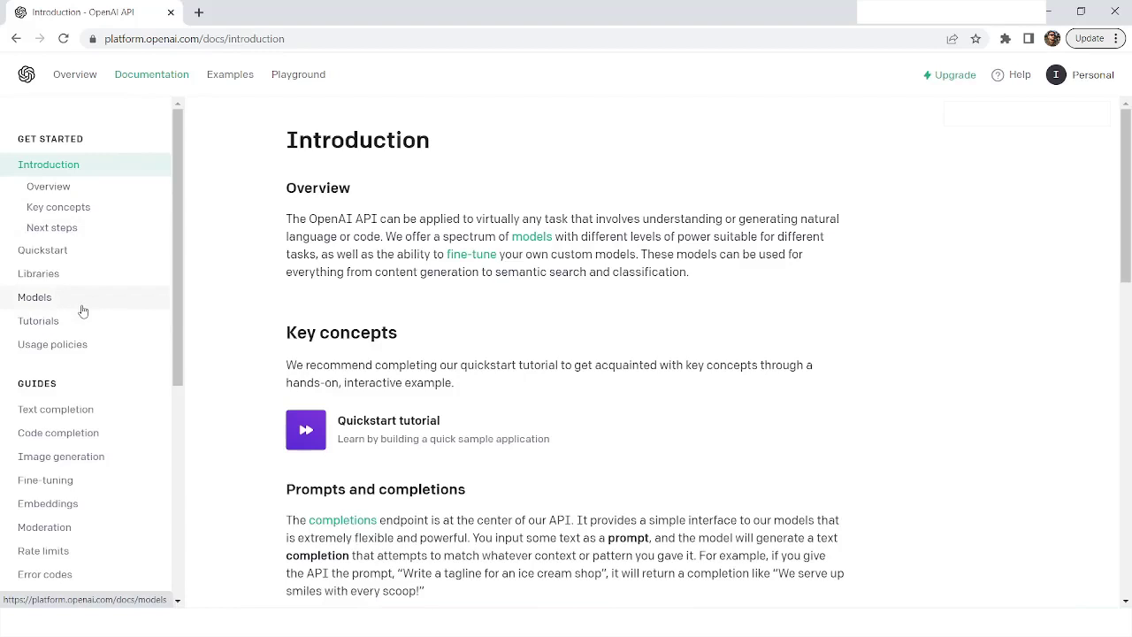
scroll(82, 310, down, 1)
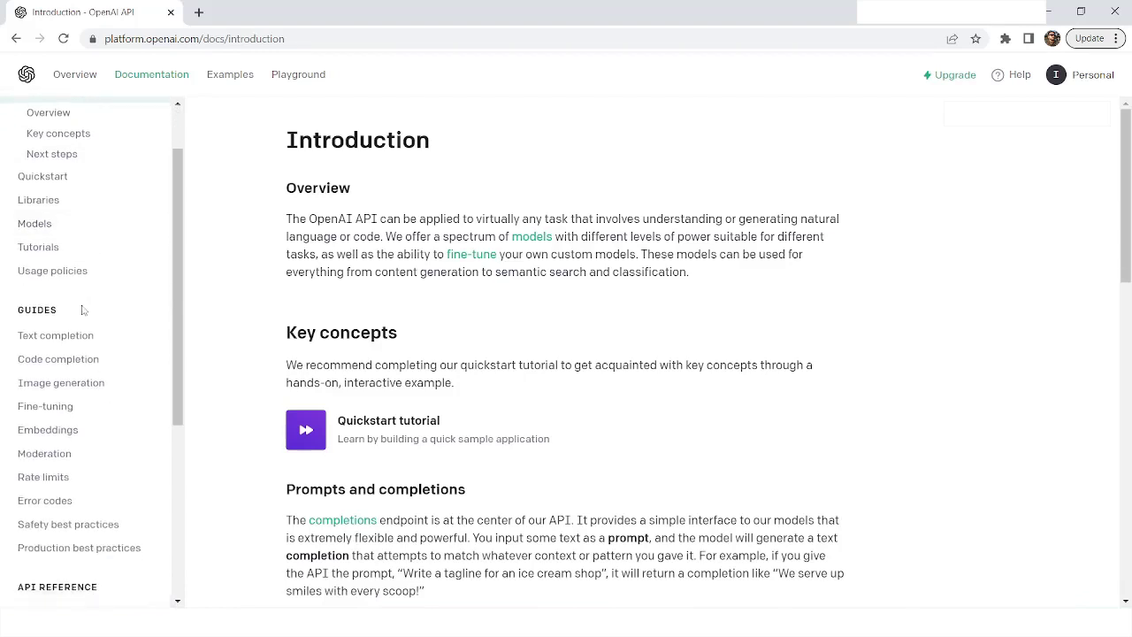
scroll(83, 310, down, 2)
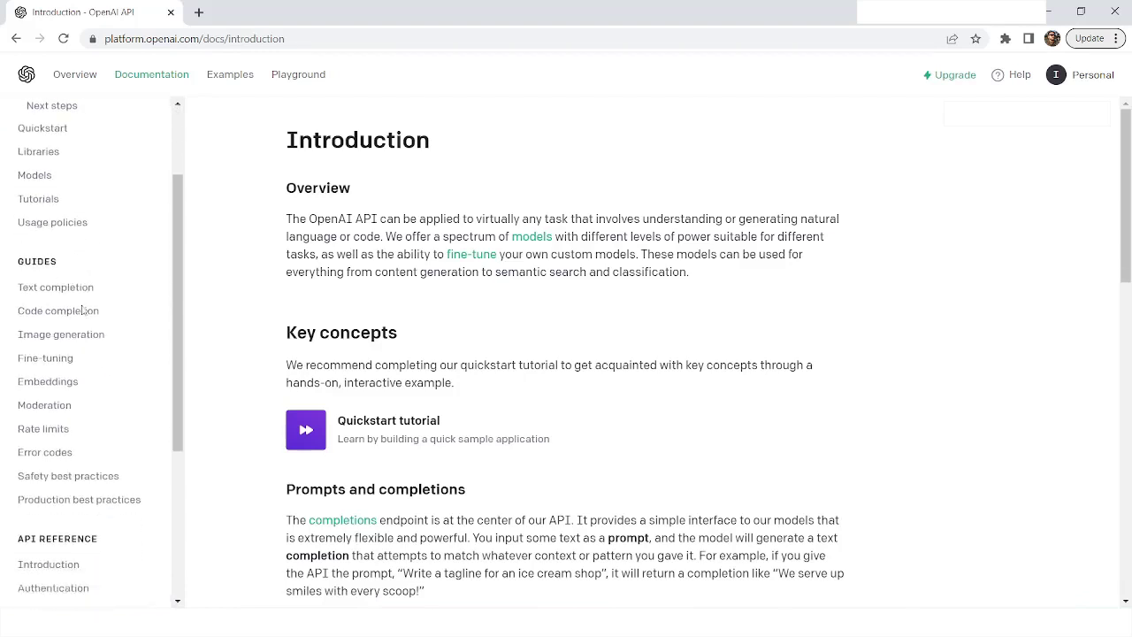
scroll(82, 310, down, 2)
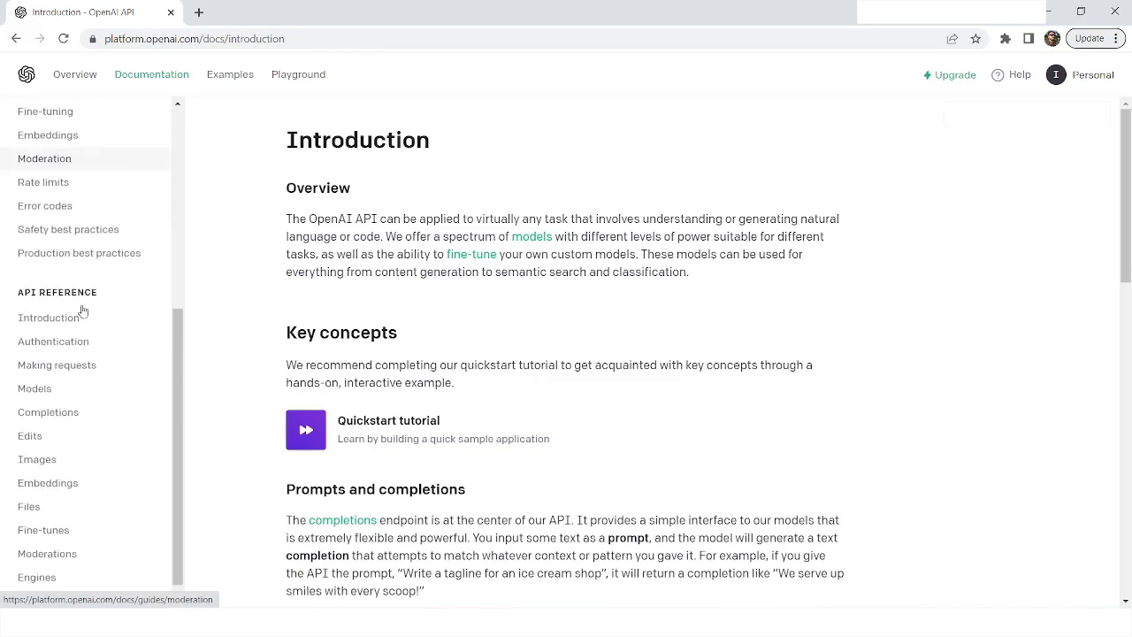
click(31, 322)
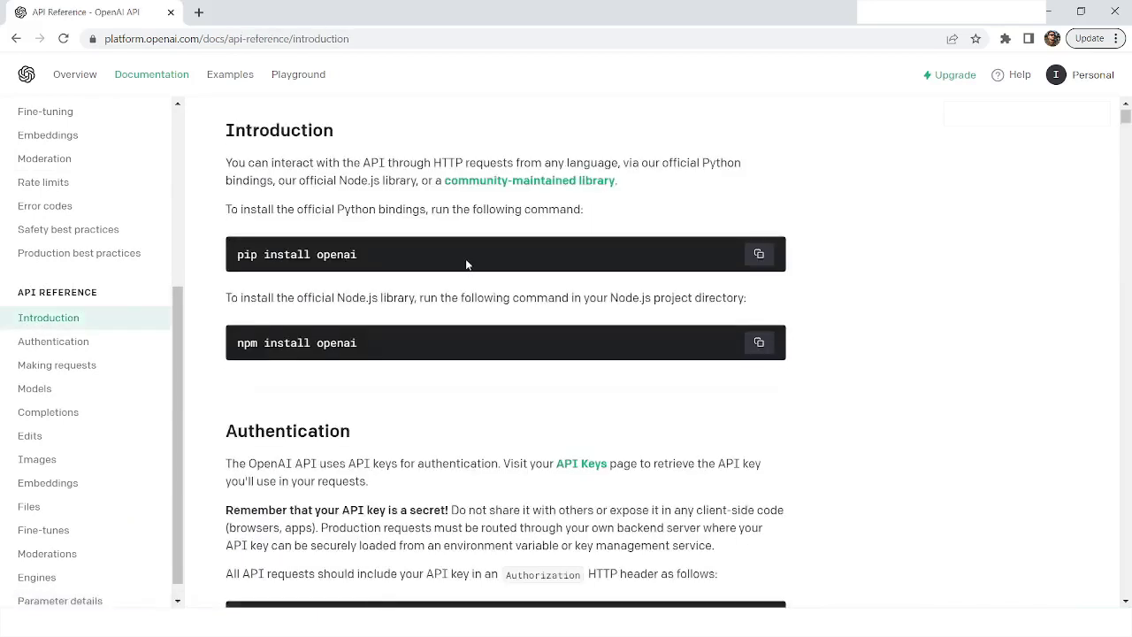
scroll(383, 327, down, 3)
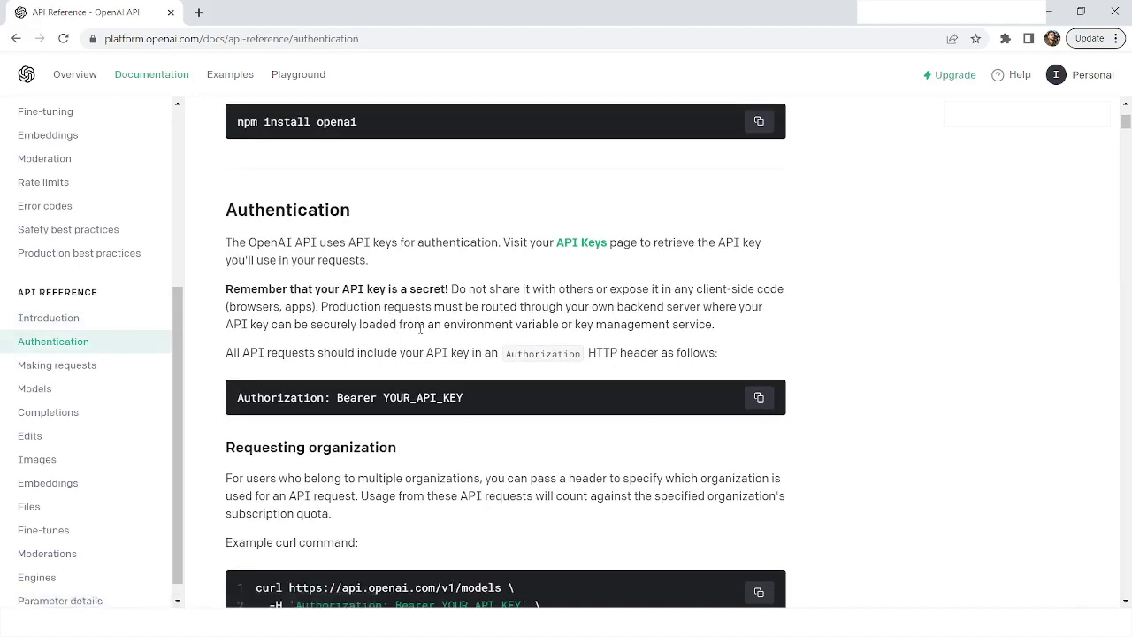
scroll(483, 340, down, 1)
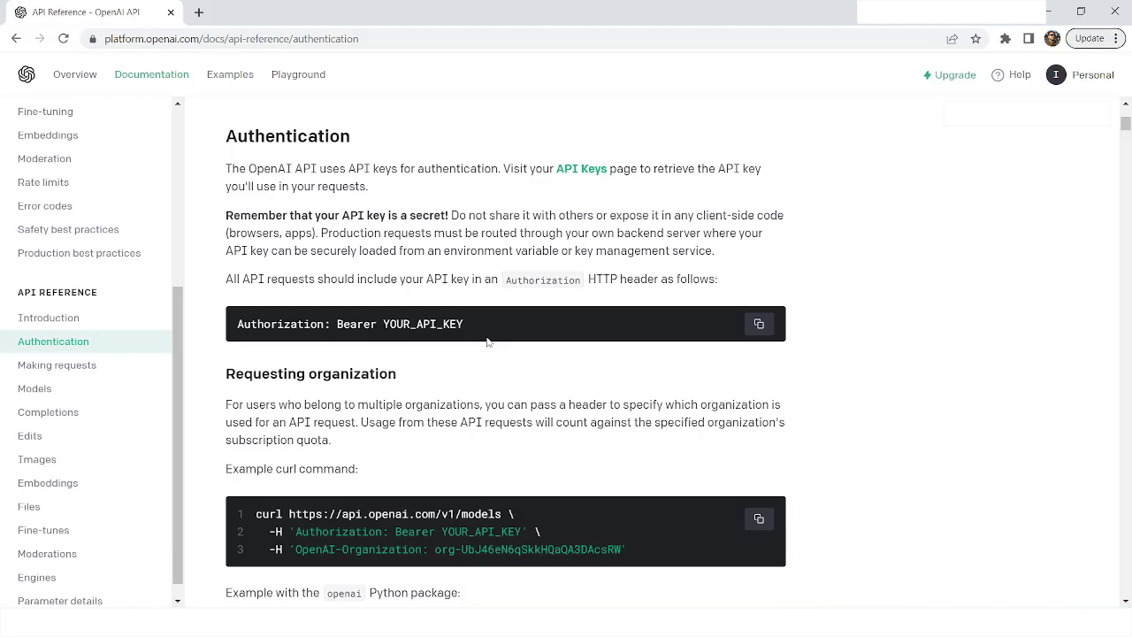
scroll(487, 342, down, 2)
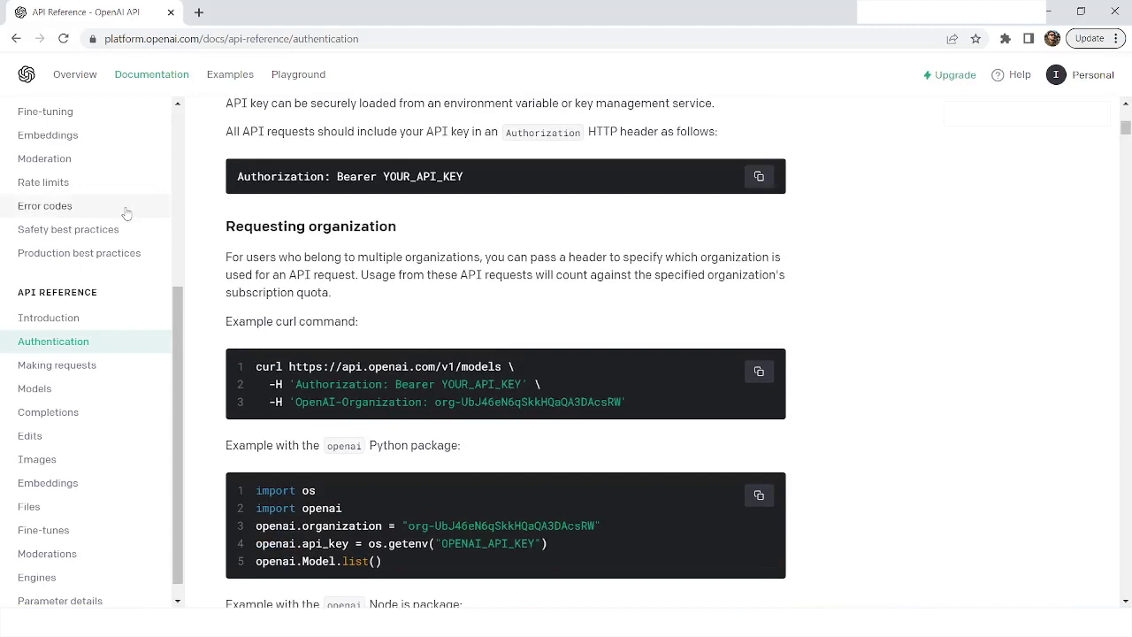
Check the API reference's Models section and read the Get Started introduction's key concepts on prompts, tokens and models
click(27, 392)
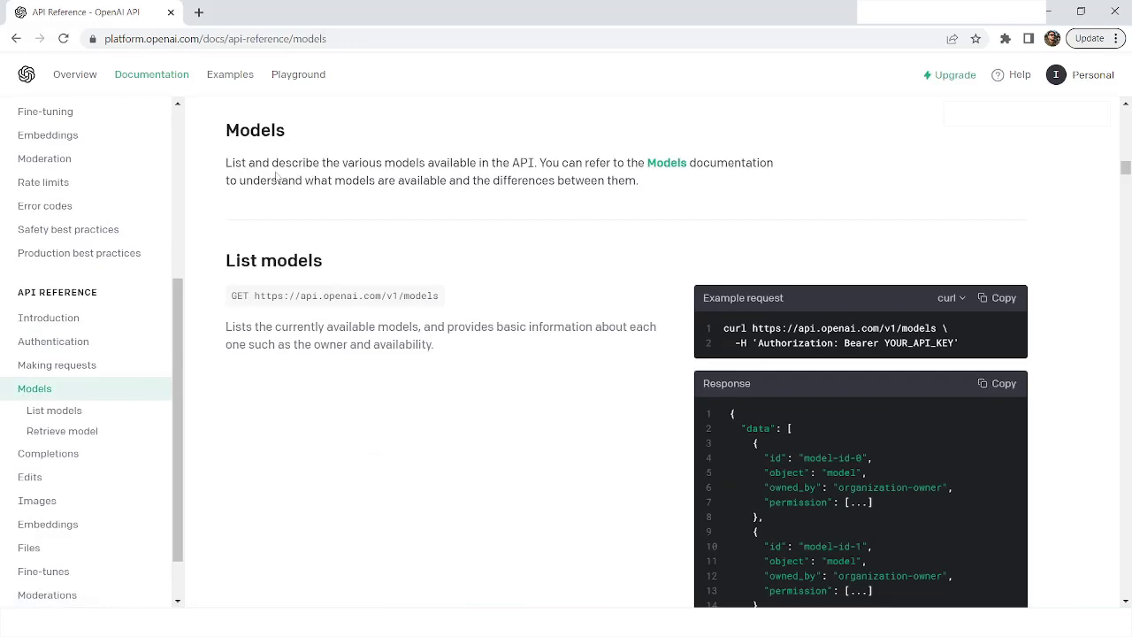
scroll(48, 207, up, 5)
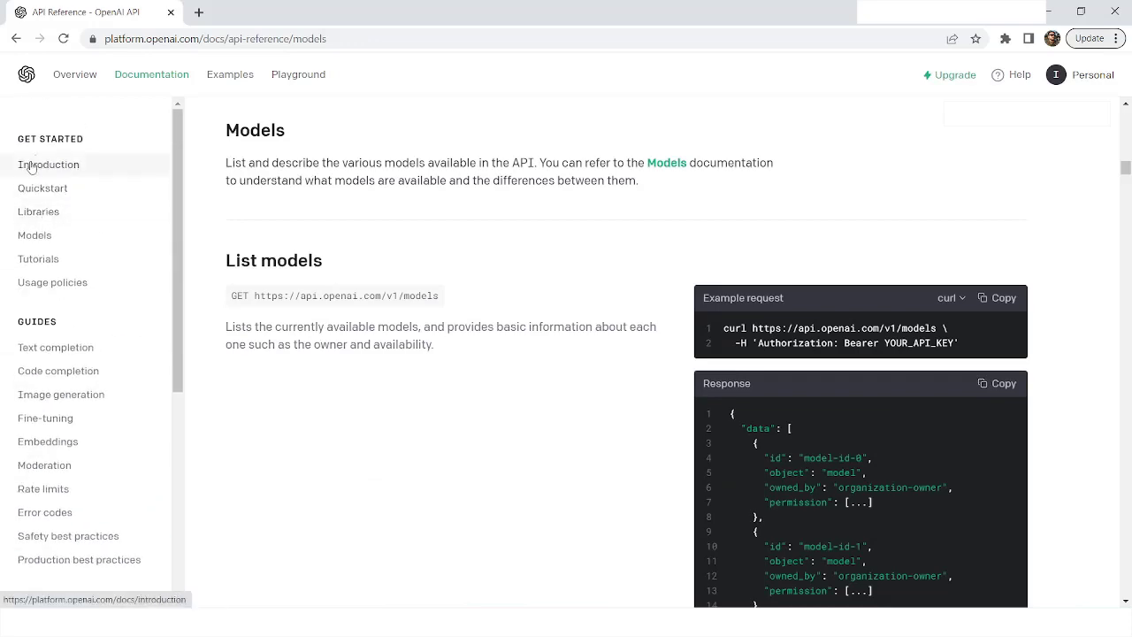
click(31, 168)
scroll(566, 354, down, 3)
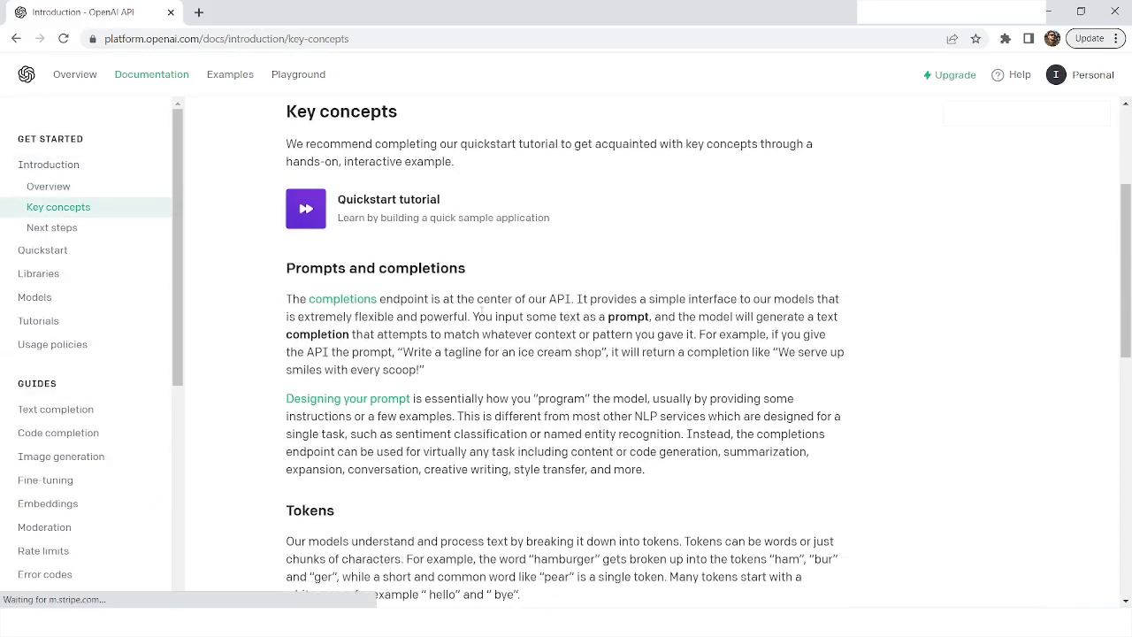
scroll(509, 327, down, 1)
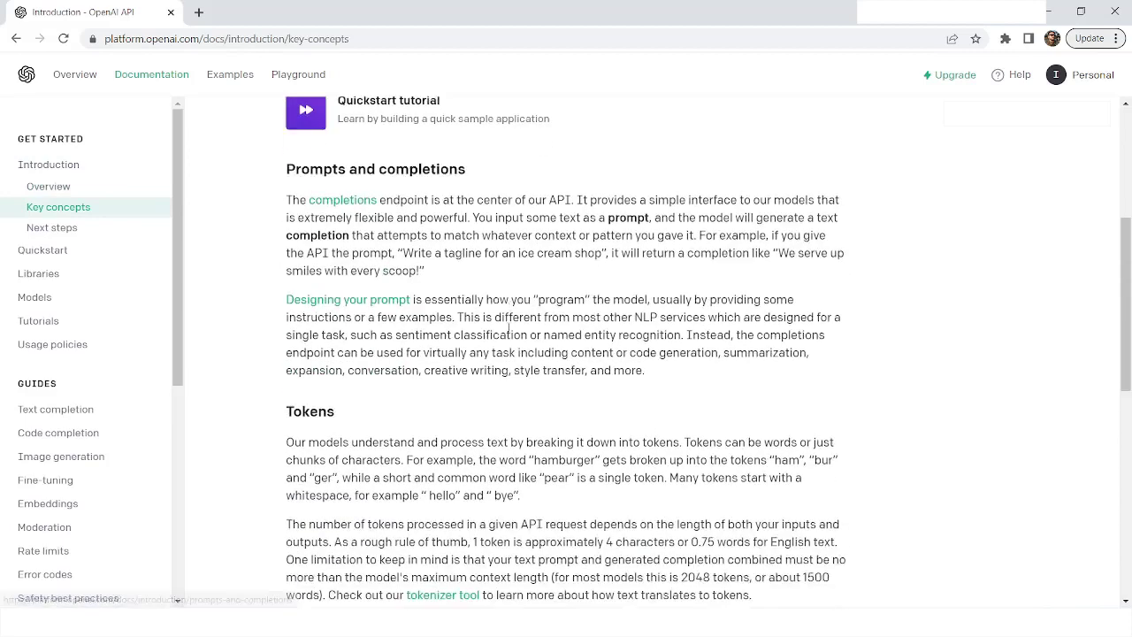
scroll(509, 329, down, 3)
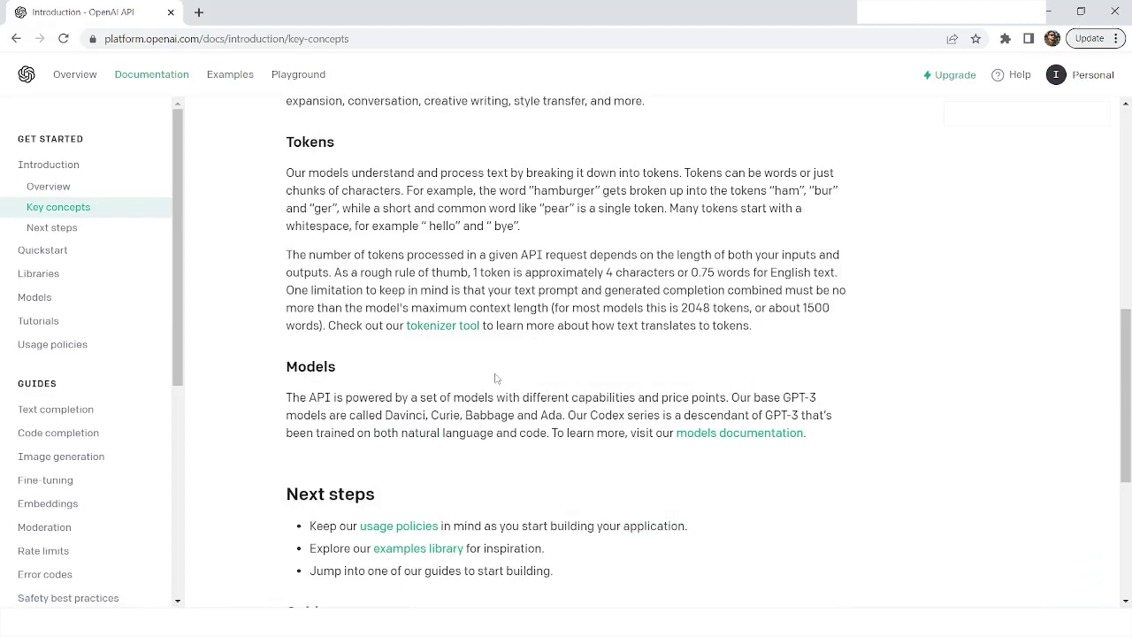
Open the Completions section of the API reference and read its description of prompts and the Create completion request
scroll(89, 372, down, 3)
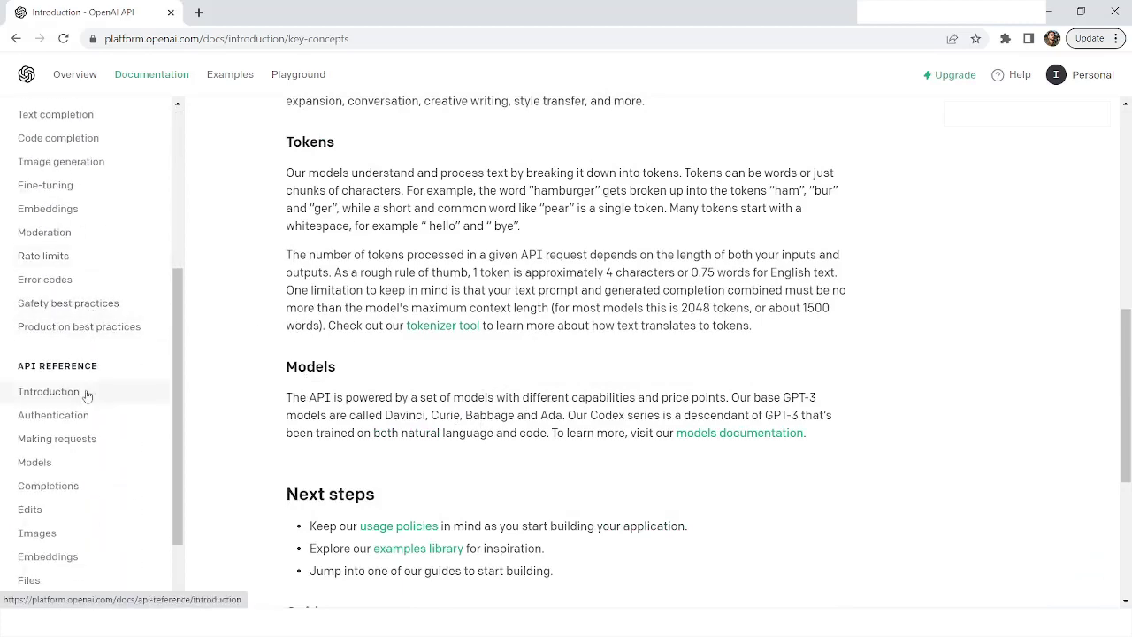
click(32, 487)
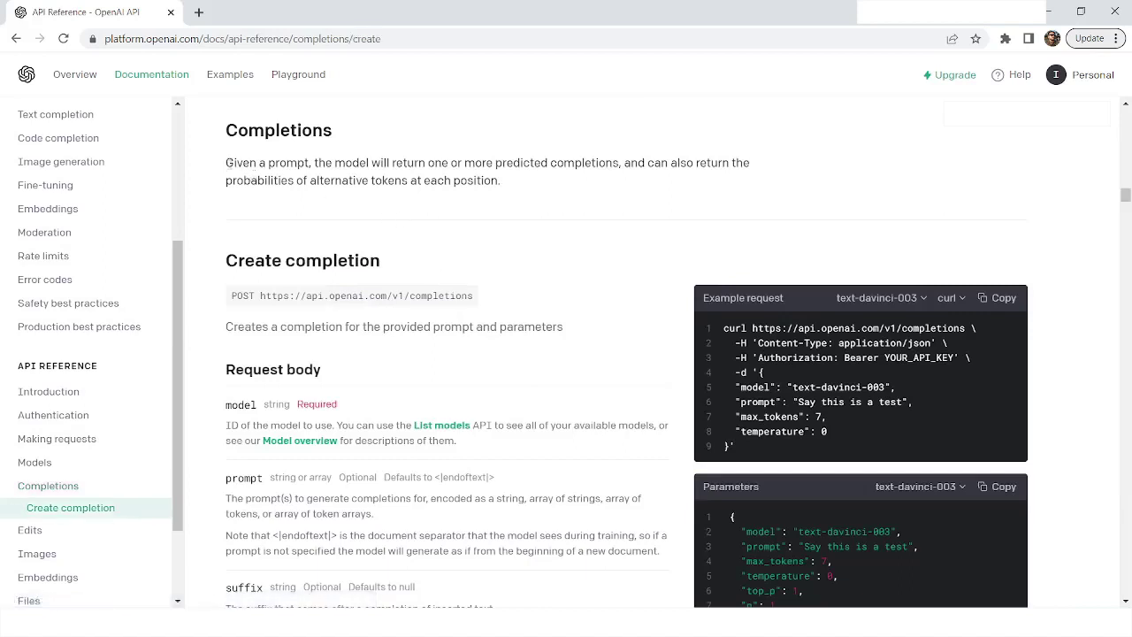
drag(226, 164, 305, 164)
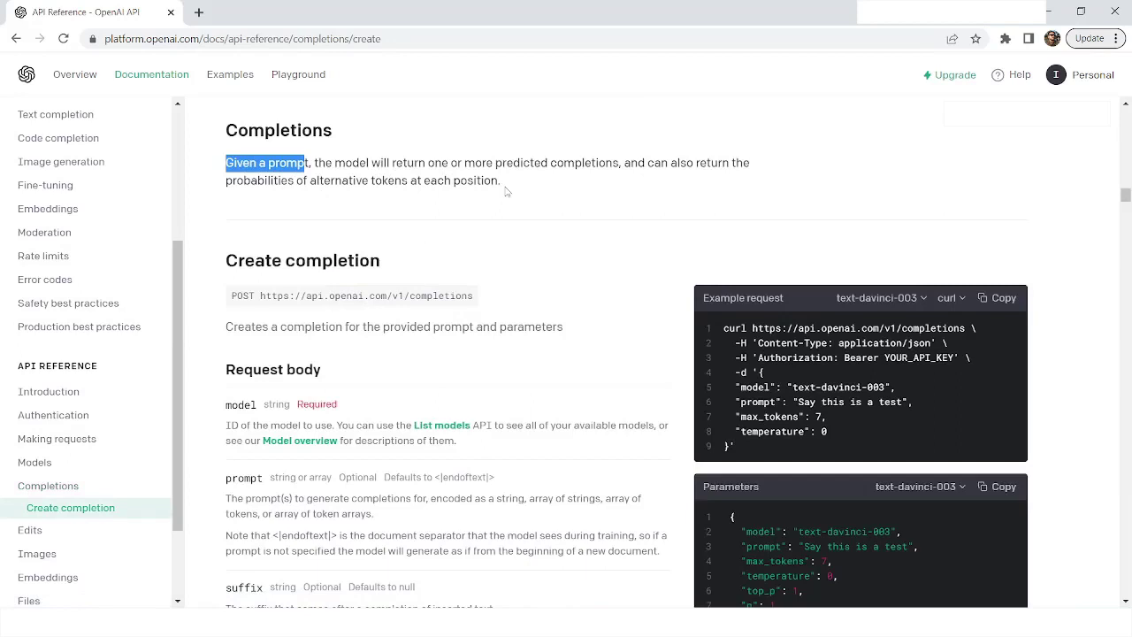
click(492, 246)
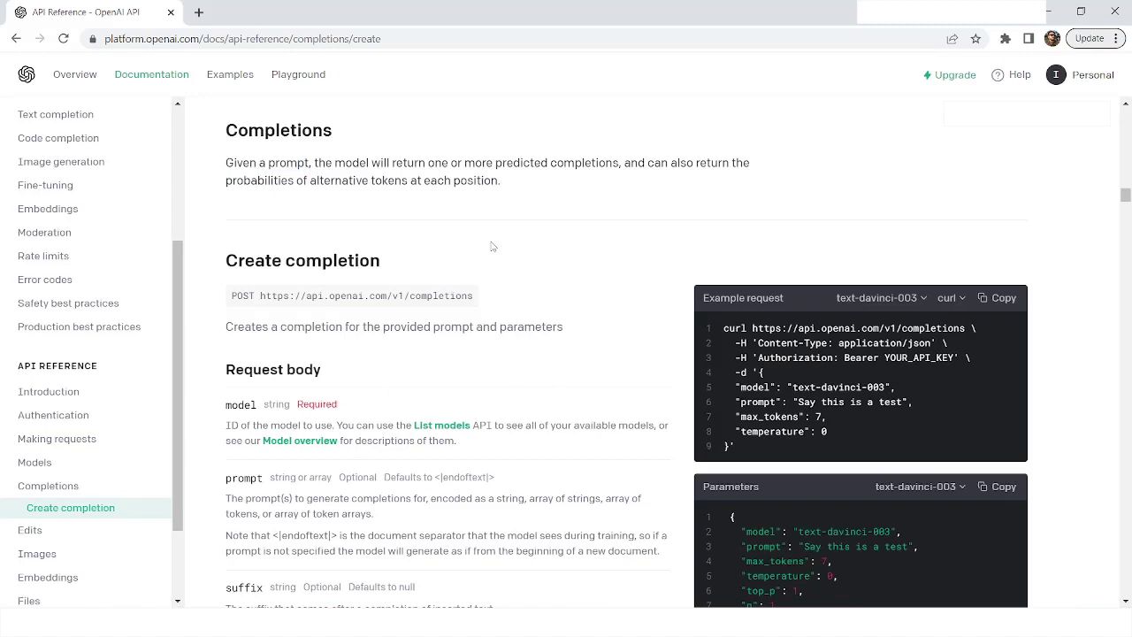
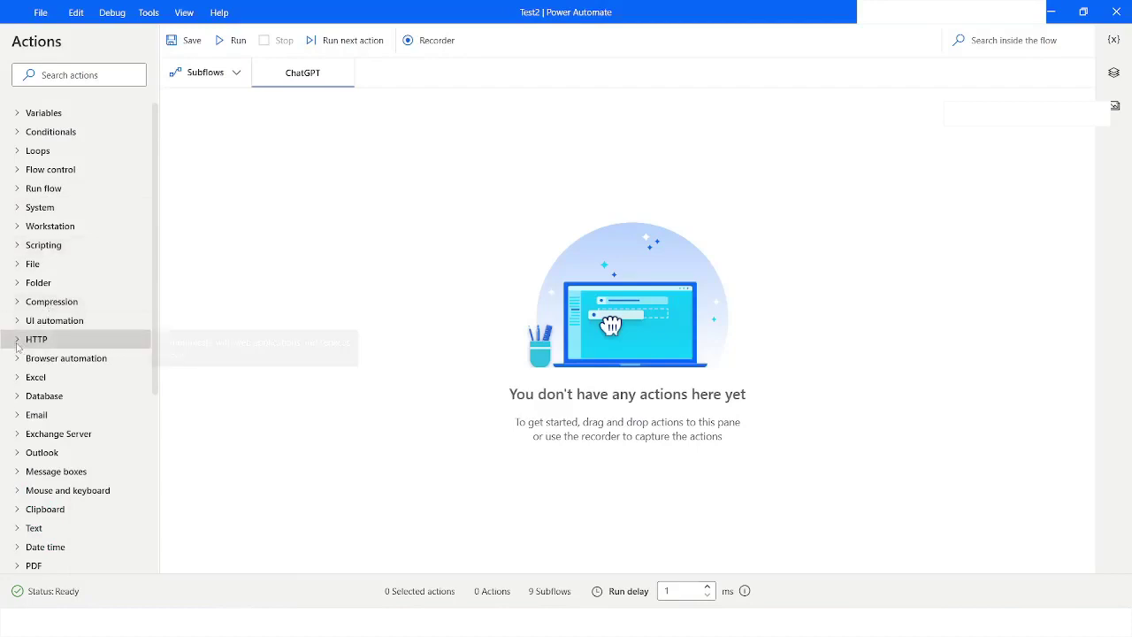
Switch to Power Automate and add an HTTP Invoke web service action to the empty ChatGPT subflow
click(17, 341)
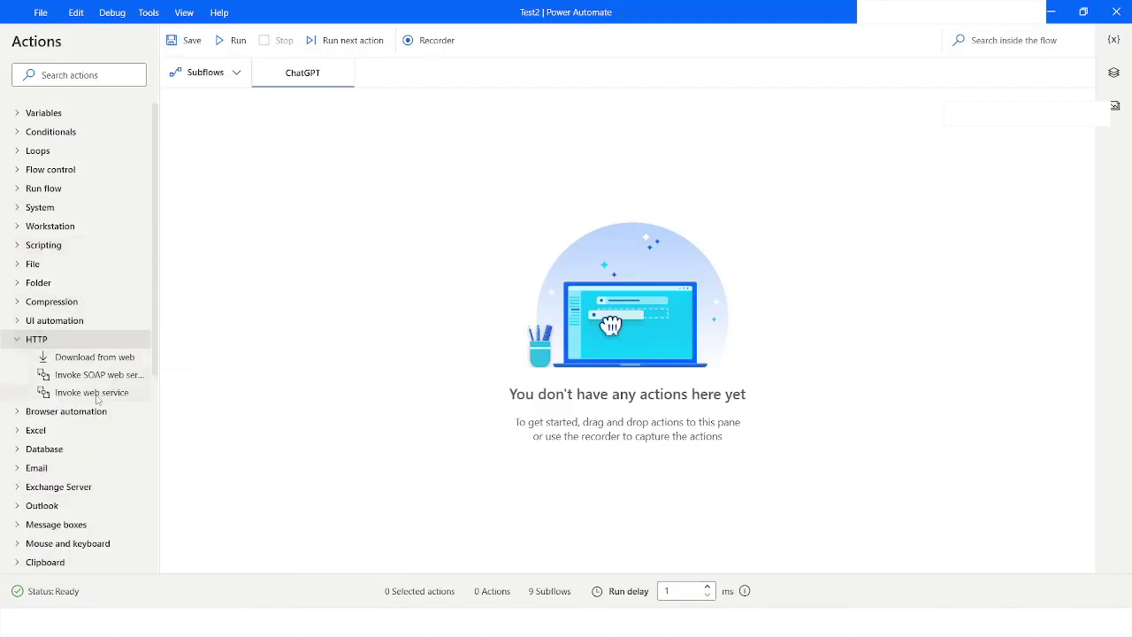
drag(97, 399, 554, 211)
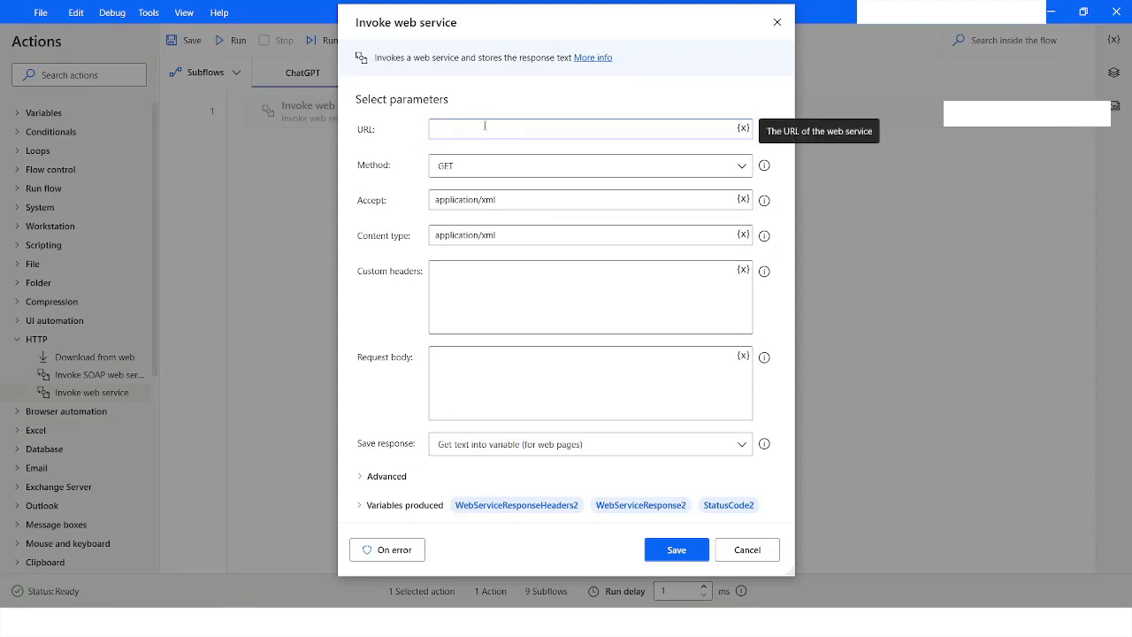
Examine the Invoke web service parameters: available methods, accept type, content type, custom headers and request body
click(445, 168)
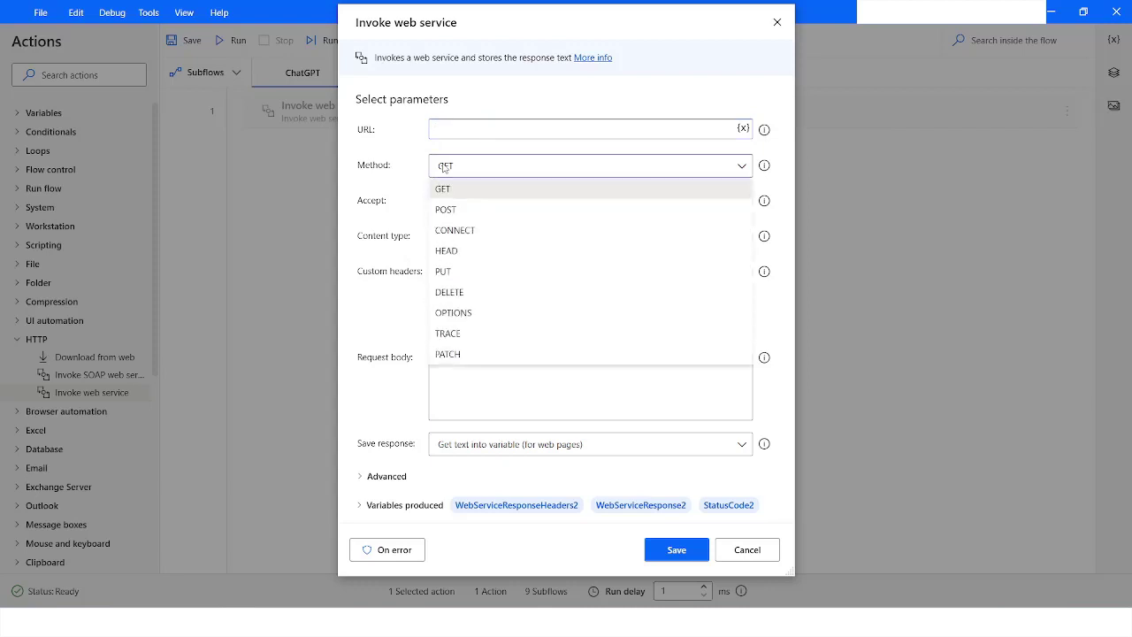
click(444, 168)
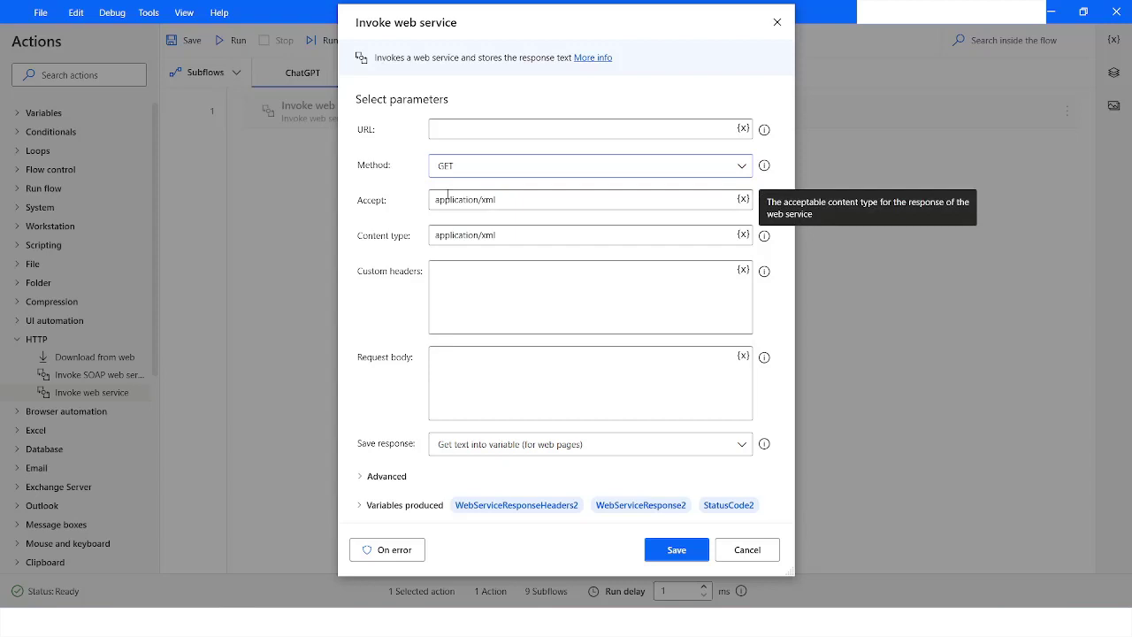
click(536, 198)
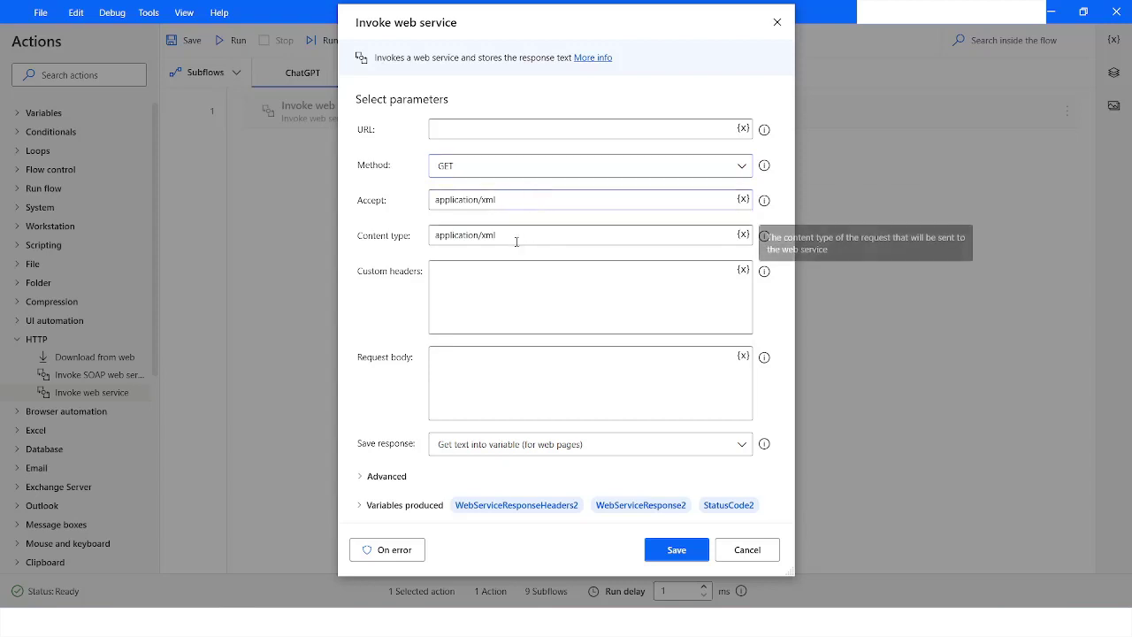
click(517, 239)
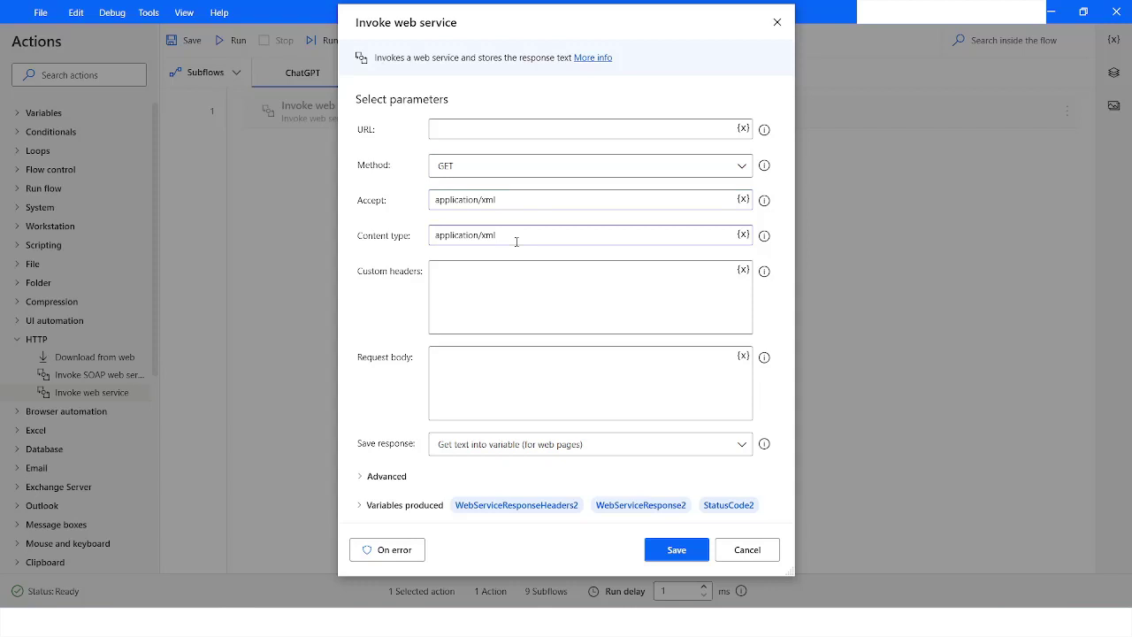
click(479, 294)
click(562, 376)
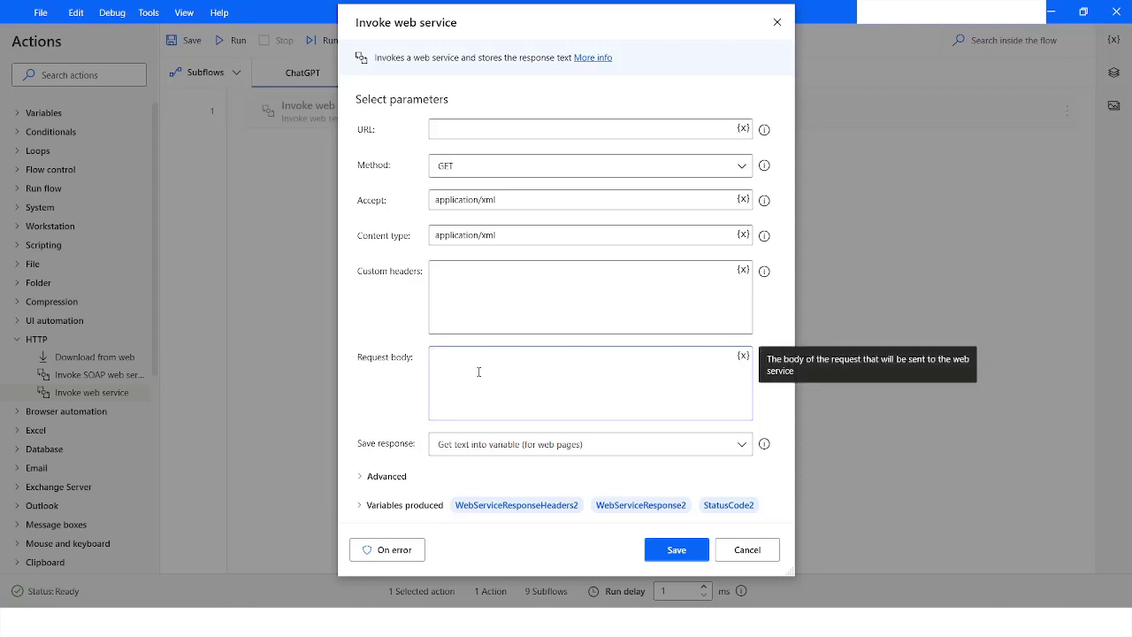
Examine the Save response options and the Advanced settings of the Invoke web service action
click(459, 445)
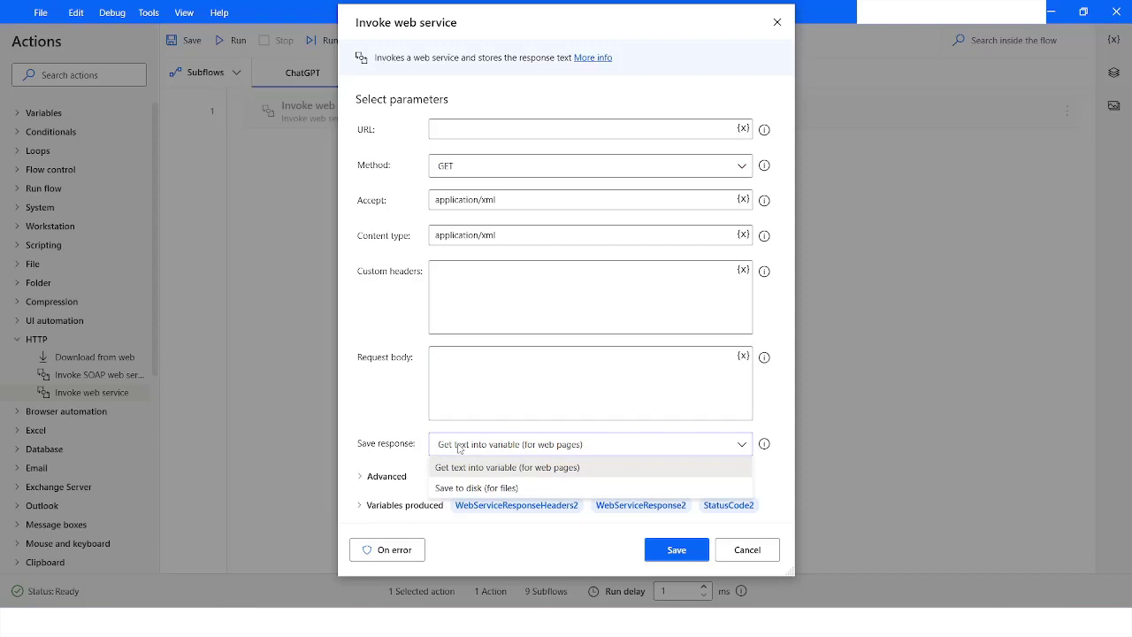
click(389, 402)
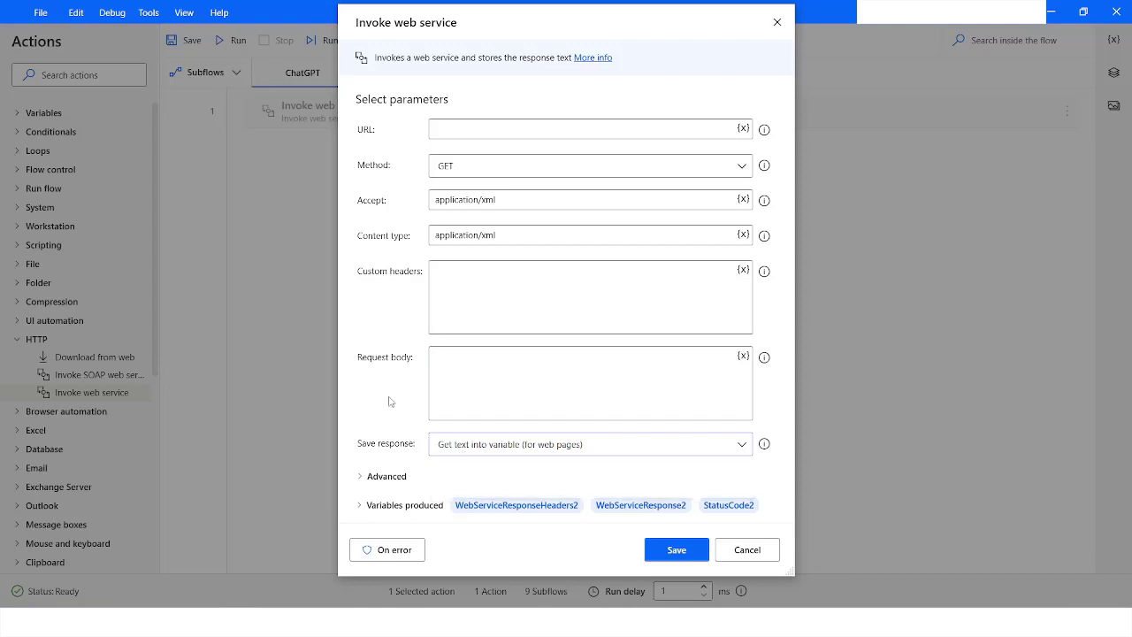
click(362, 478)
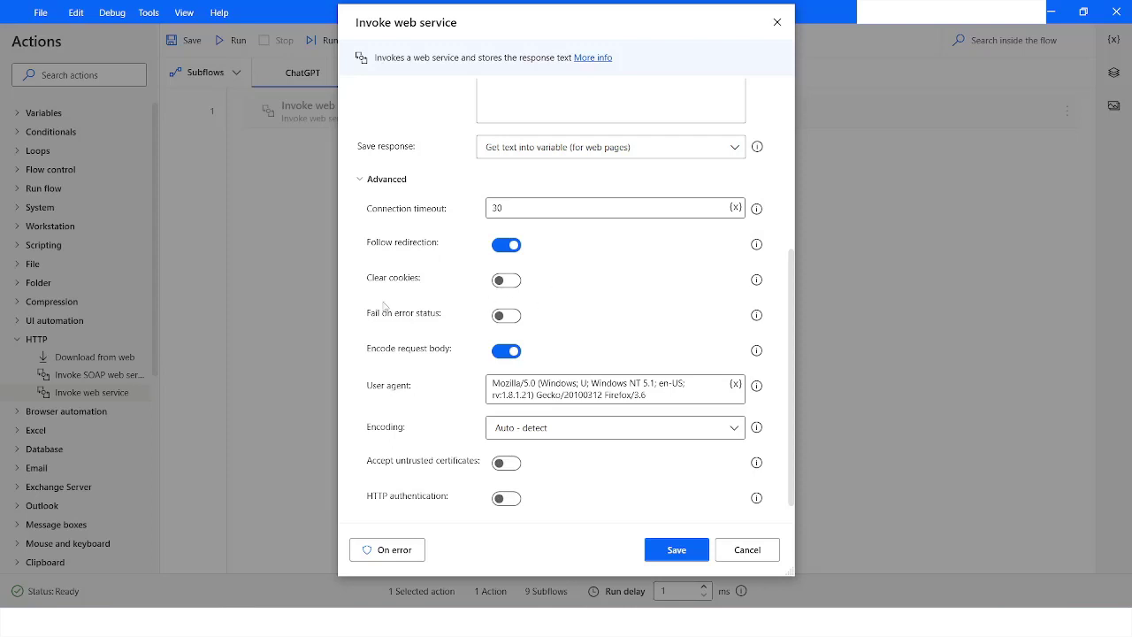
click(514, 321)
click(507, 325)
scroll(567, 340, down, 1)
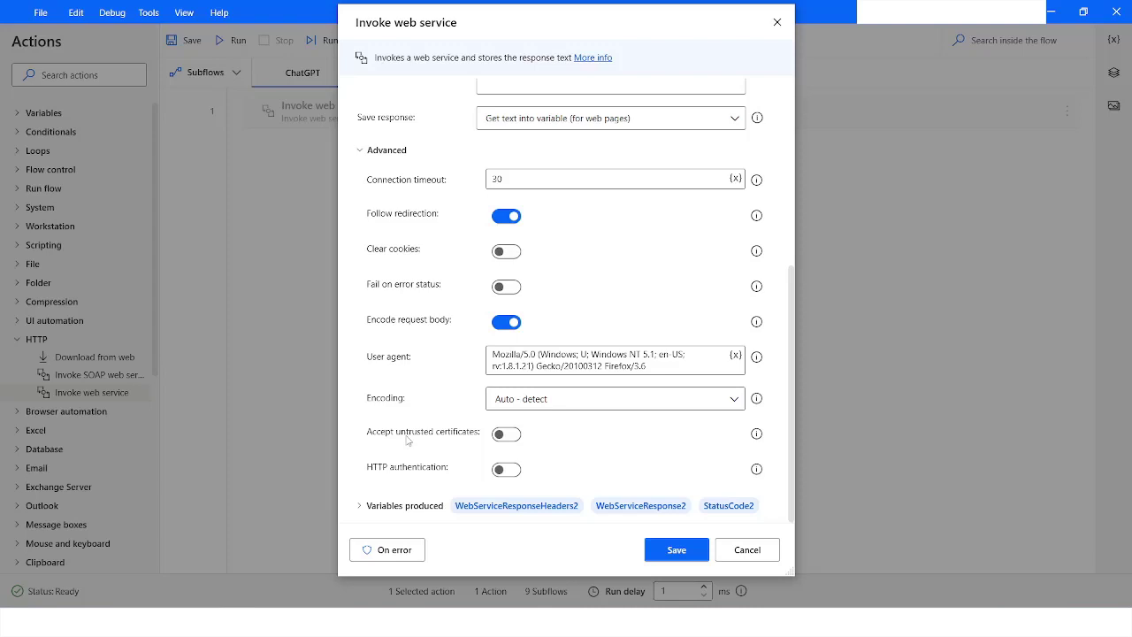
scroll(407, 440, up, 5)
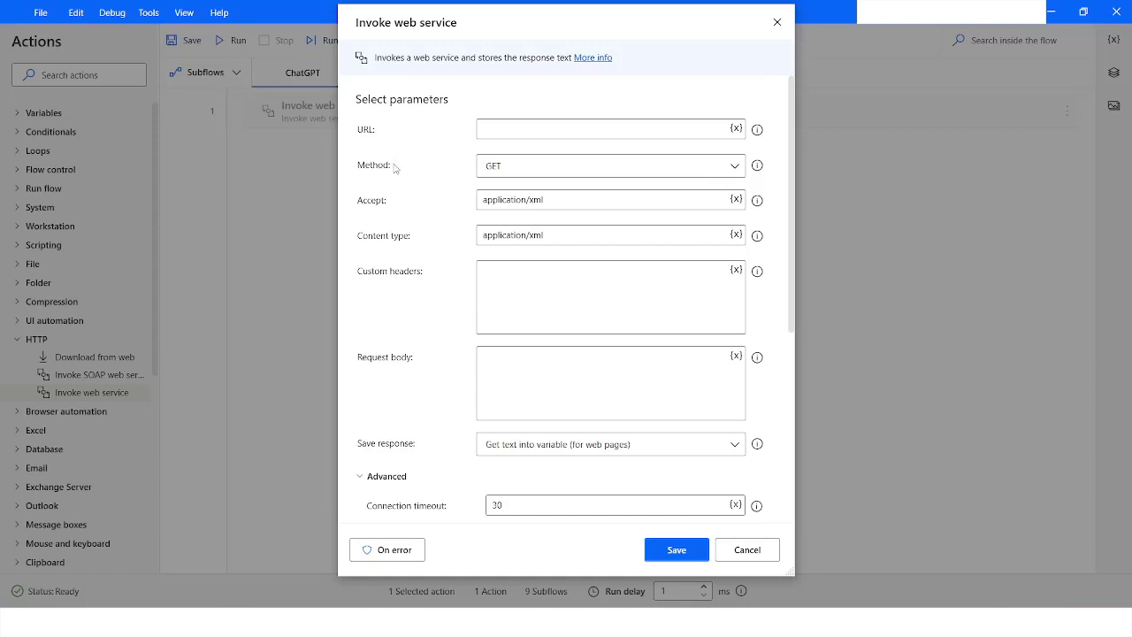
key(alt+Tab)
drag(260, 298, 476, 305)
key(ctrl+c)
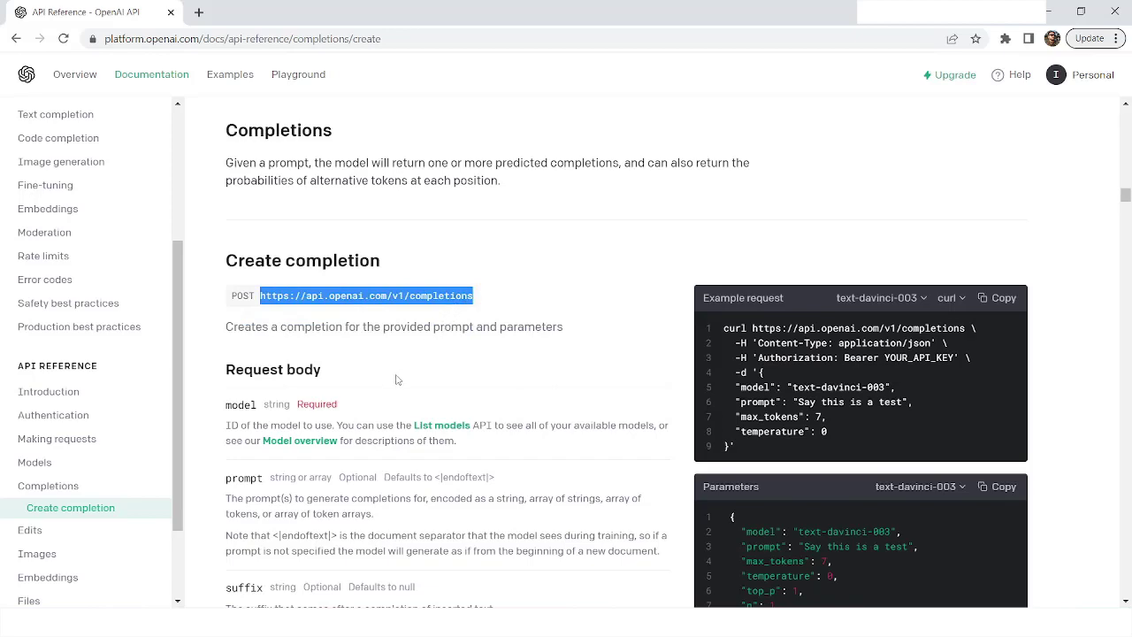
key(alt+Tab)
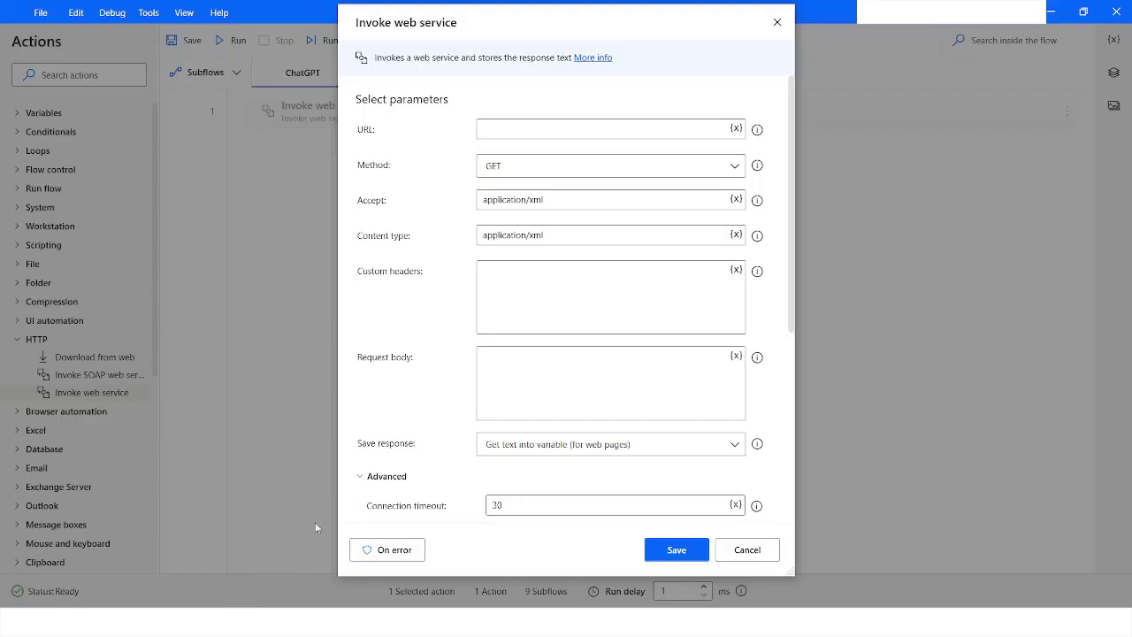
click(508, 133)
key(ctrl+v)
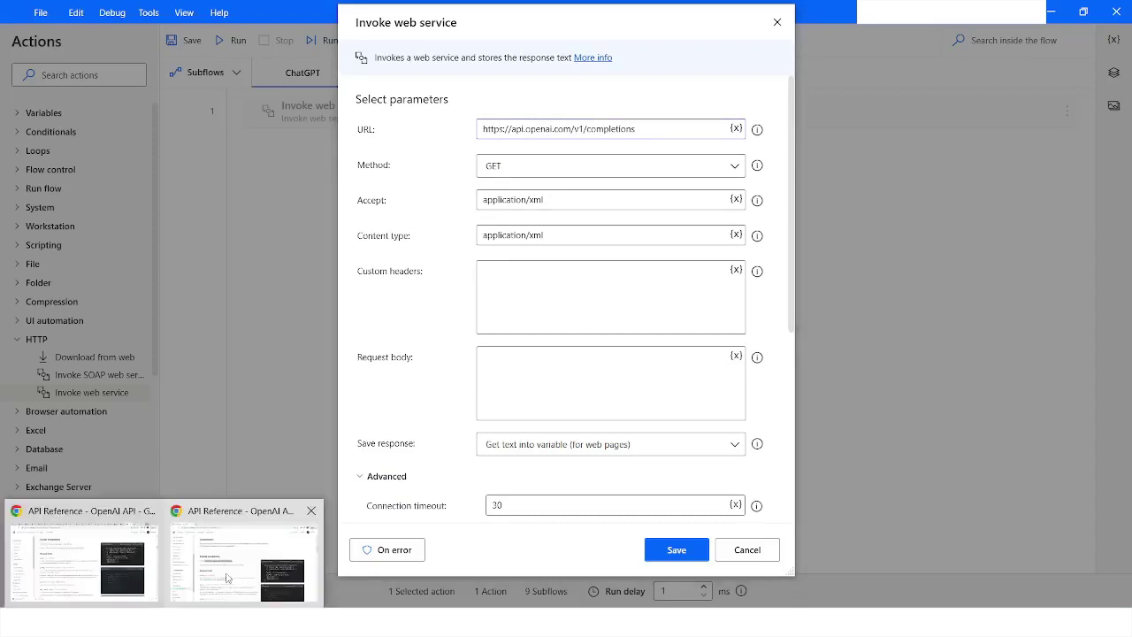
Check the Create completion request type in the API reference and set the action's method to POST
click(119, 566)
click(283, 299)
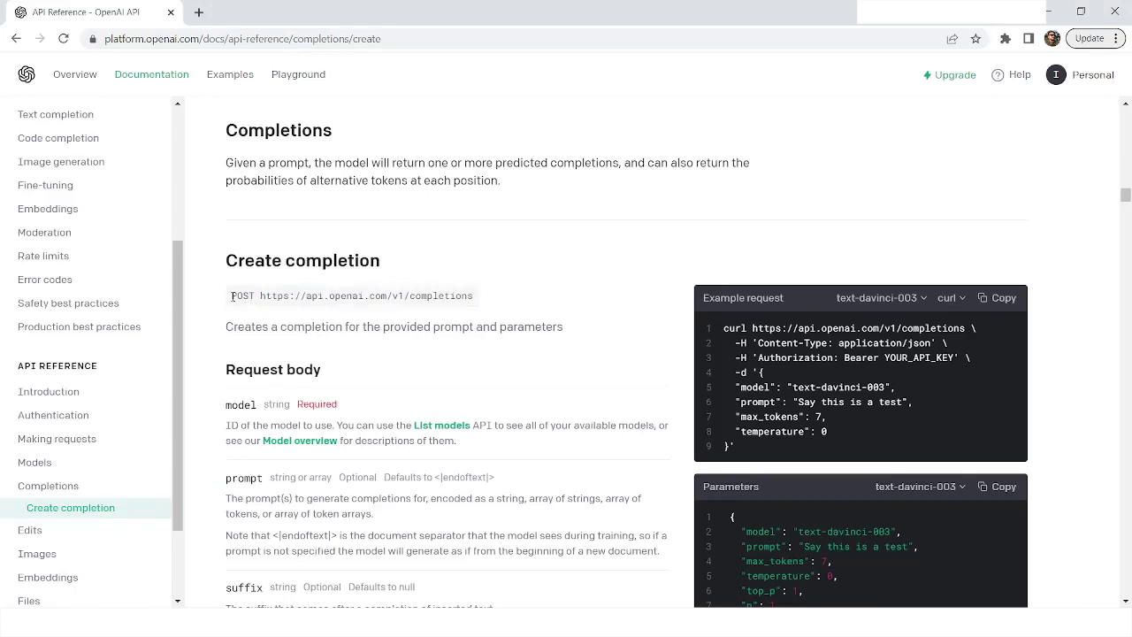
drag(232, 297, 257, 297)
click(285, 580)
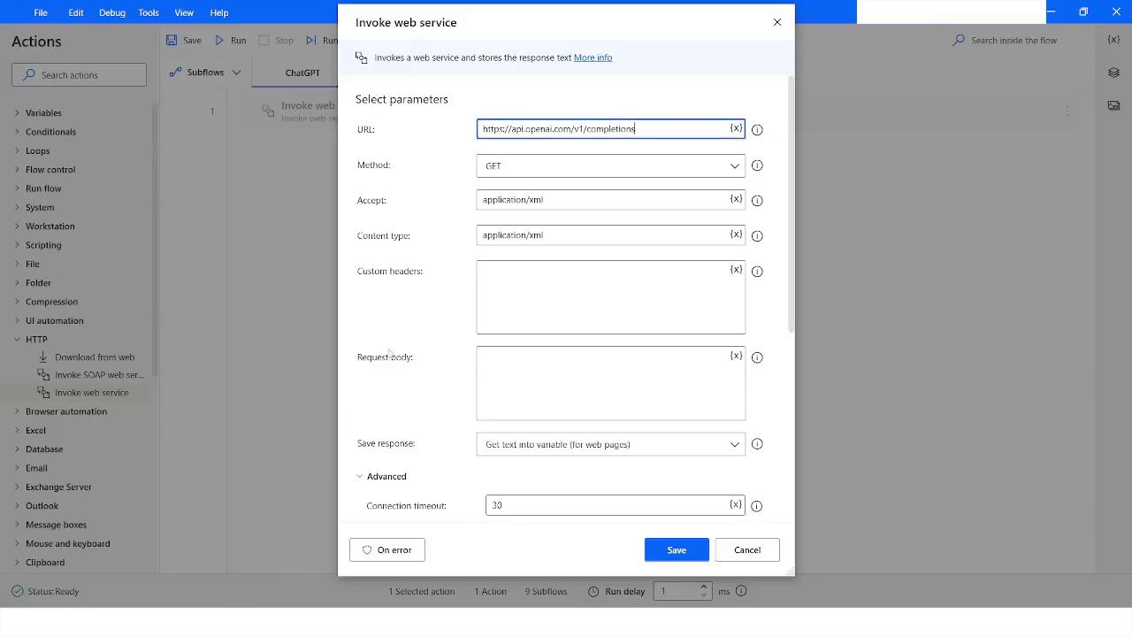
click(497, 177)
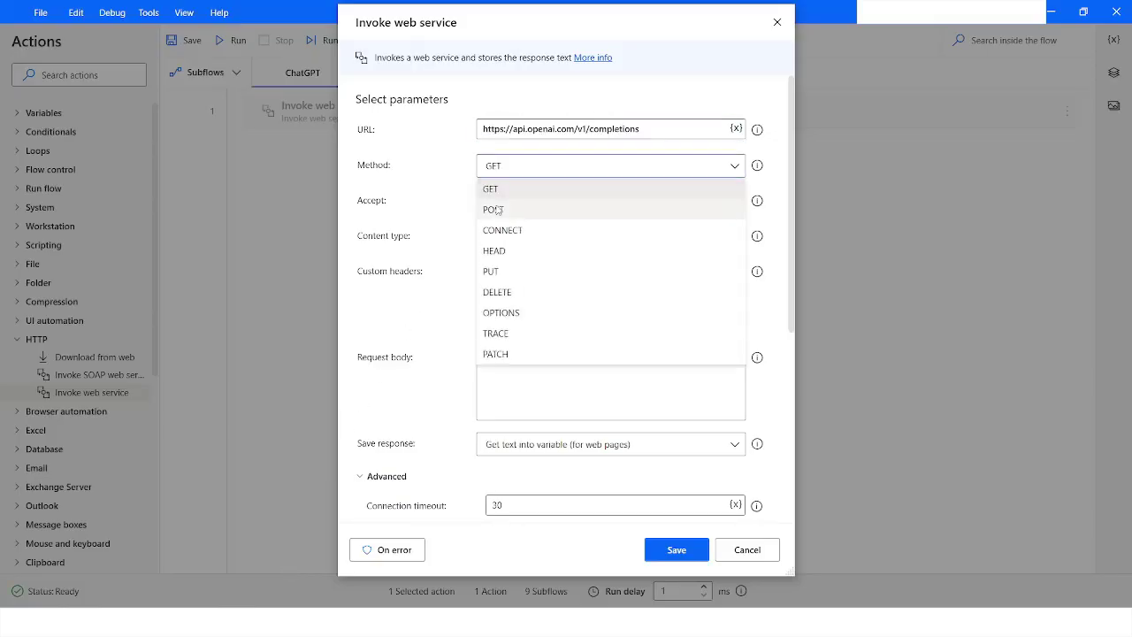
click(494, 209)
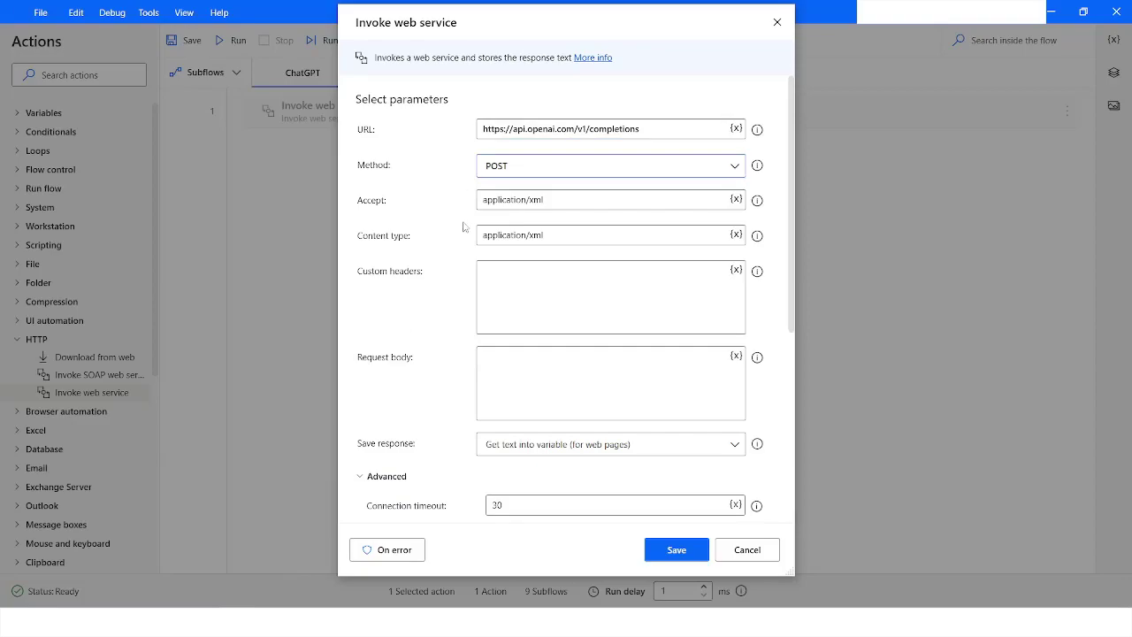
Copy the content type from the documentation's example request and set both Accept and Content type to application/json
key(alt+Tab)
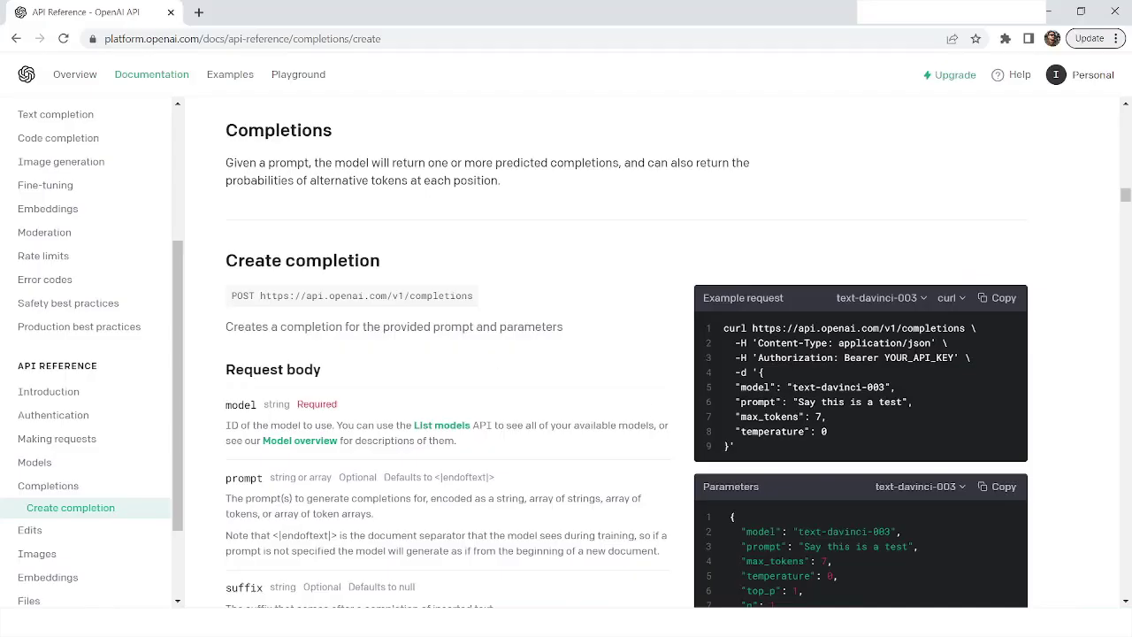
drag(907, 344, 932, 343)
drag(839, 343, 932, 343)
key(ctrl+c)
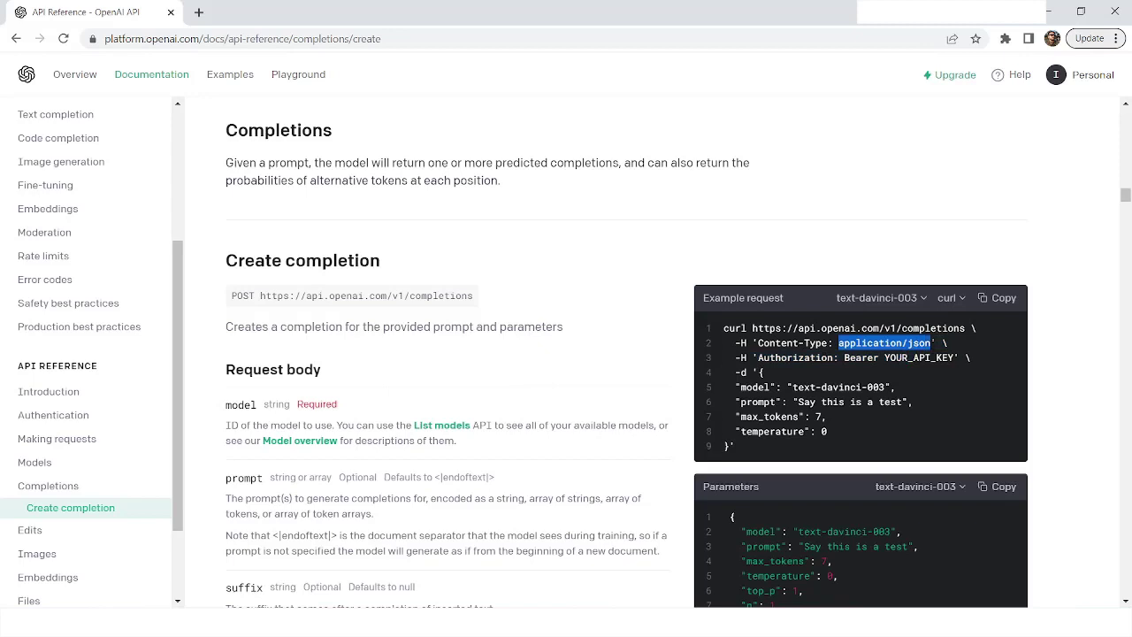
click(483, 361)
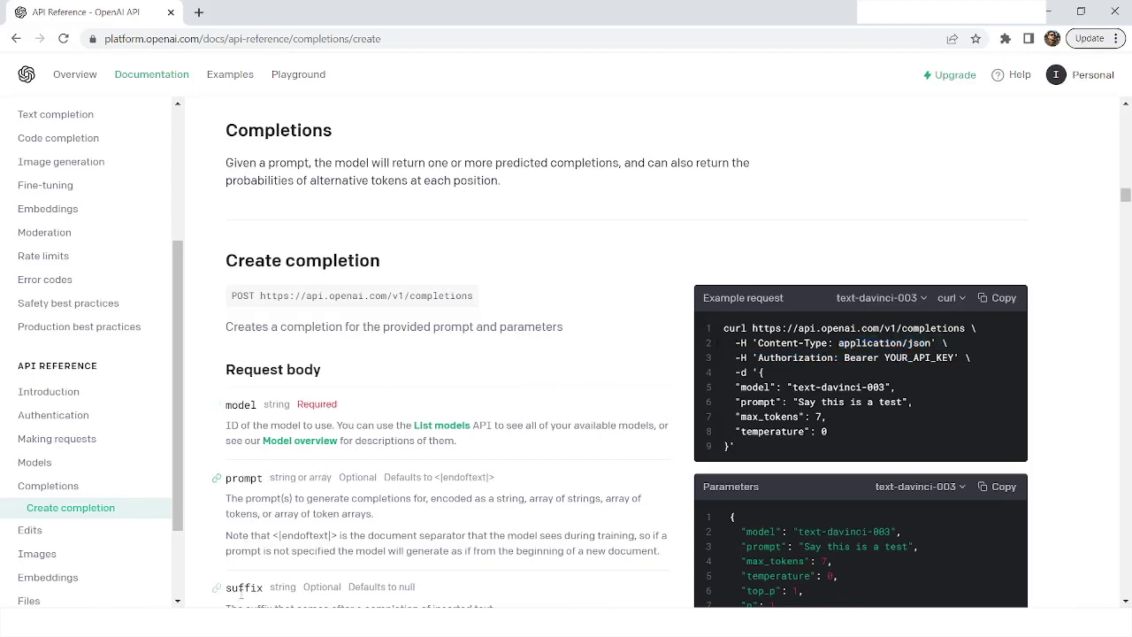
click(280, 572)
drag(546, 209, 360, 187)
key(ctrl+v)
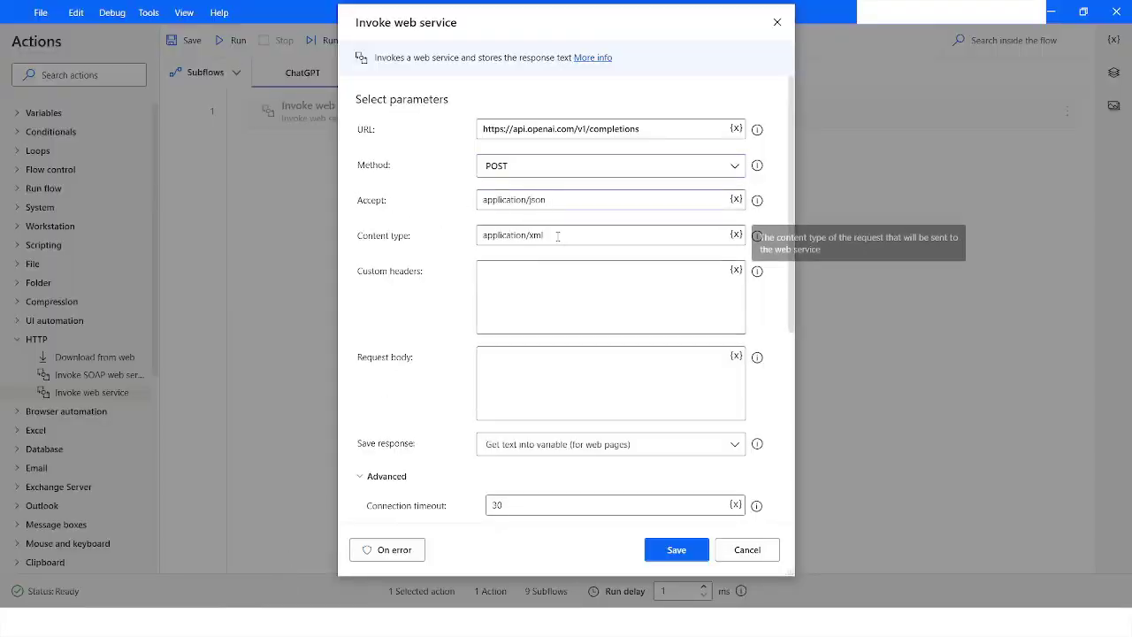
drag(561, 240, 397, 222)
key(ctrl+v)
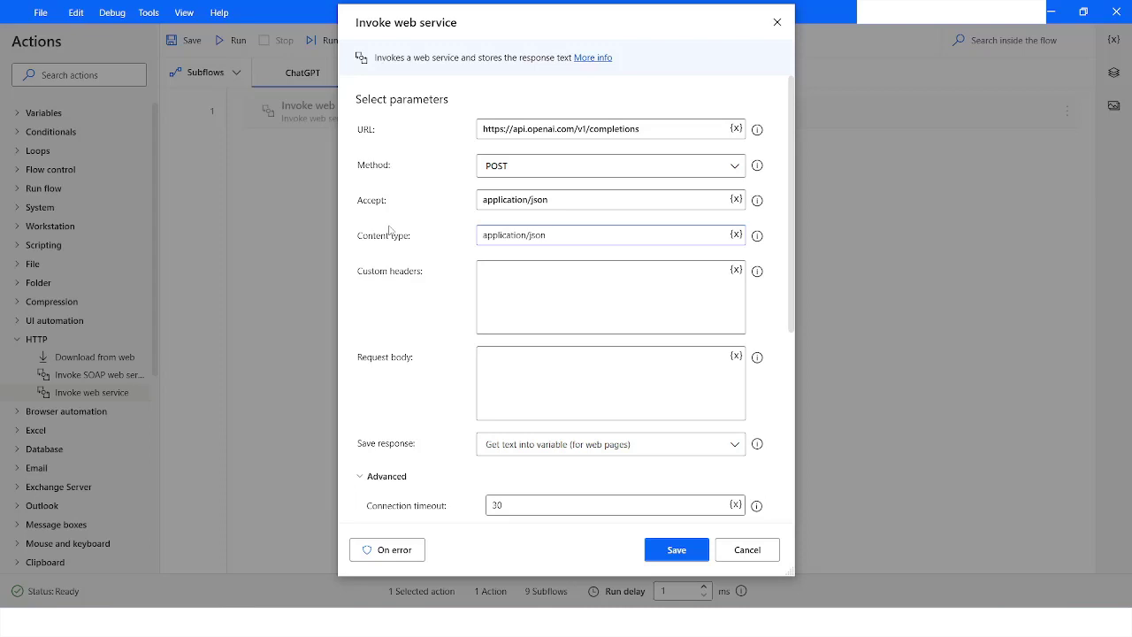
Copy the authorization header from the example request and enter "Authorization: Bearer YOUR_API_KEY" in the custom headers
click(517, 291)
click(86, 548)
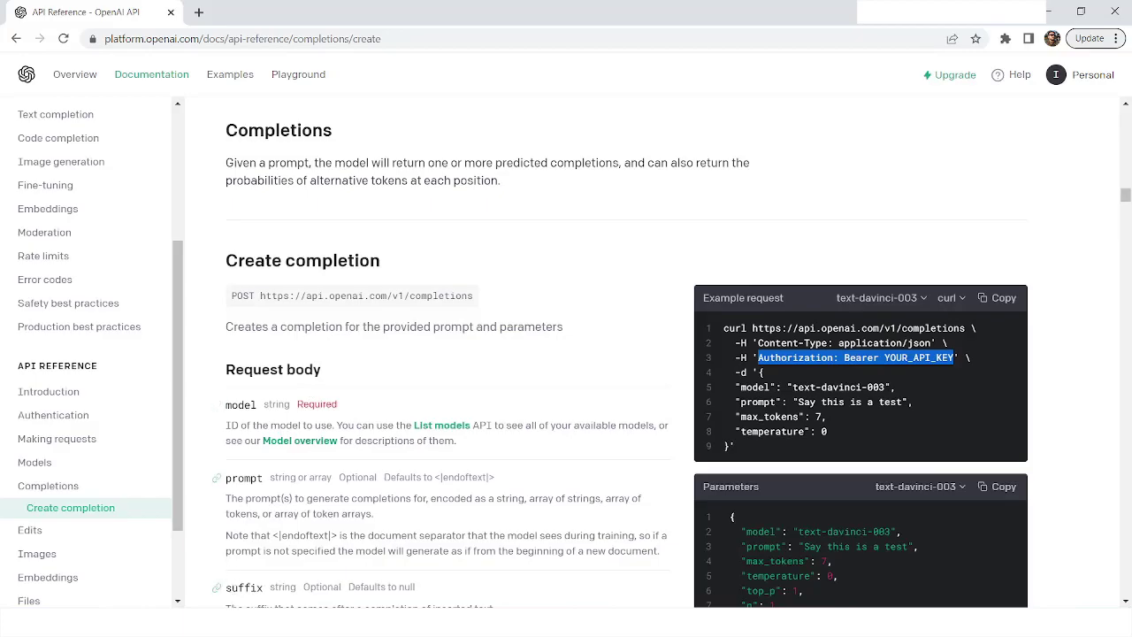
click(216, 624)
click(321, 568)
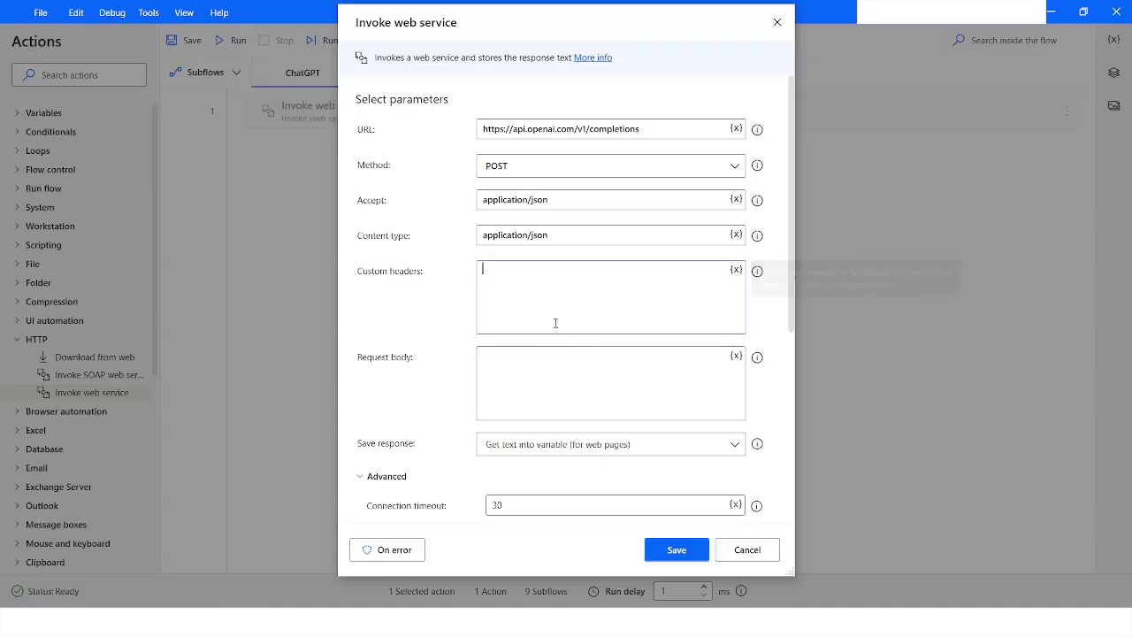
text(Authorization: Bearer YOUR_API_KEY)
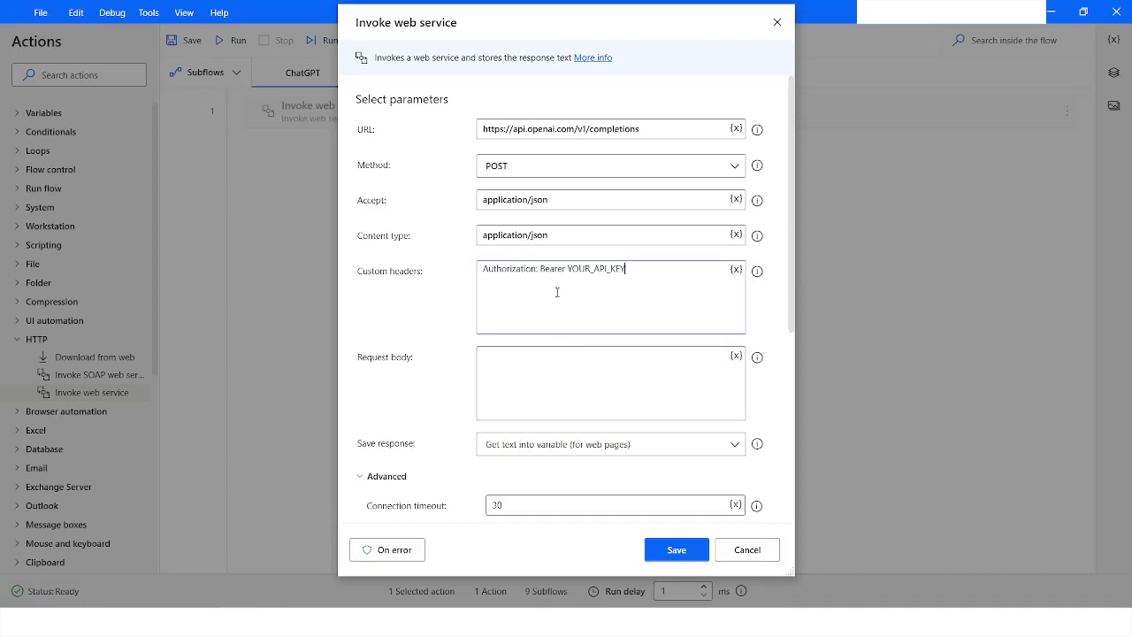
Replace the YOUR_API_KEY placeholder in the custom headers with the actual OpenAI API key
key(shift+Left)
key(shift+Left)
key(shift+Left)
key(shift+Left)
key(shift+Left)
key(shift+Left)
key(shift+Left)
key(shift+Left)
key(shift+Left)
key(shift+Left)
key(shift+Left)
key(shift+Left)
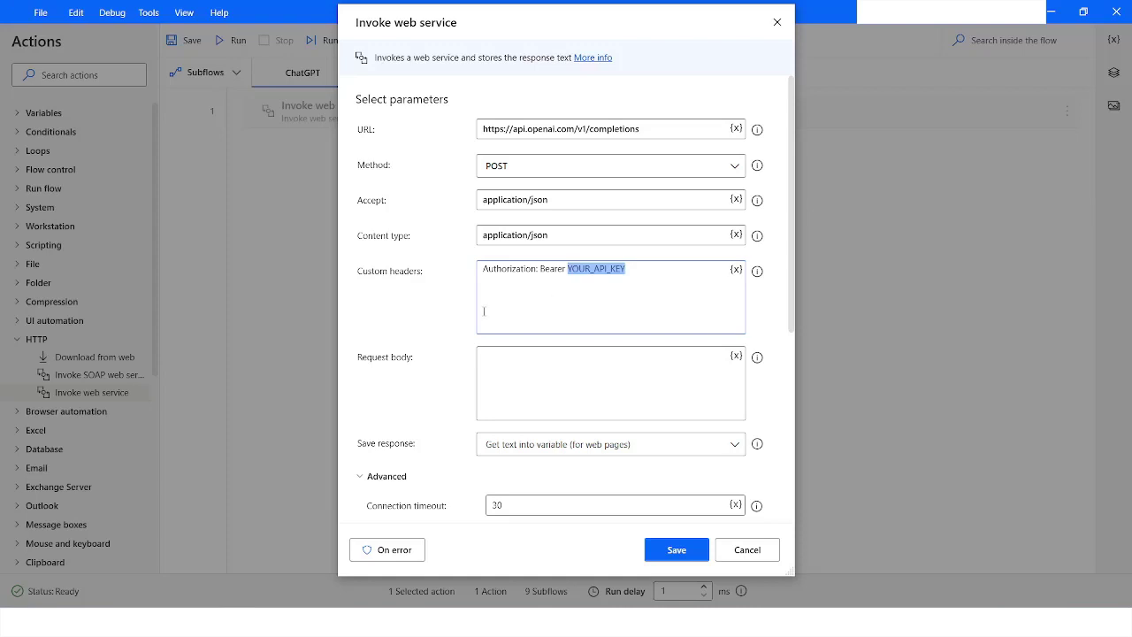
key(ctrl+v)
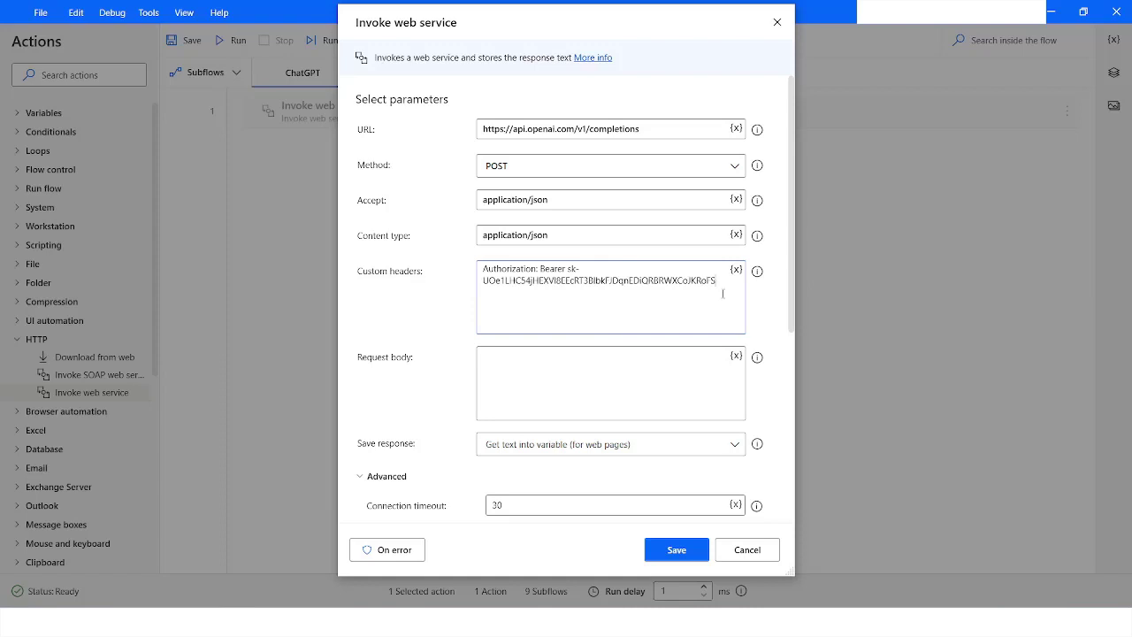
Copy the text-davinci-003 Parameters JSON from the Create completion documentation and paste it as the action's request body
click(546, 370)
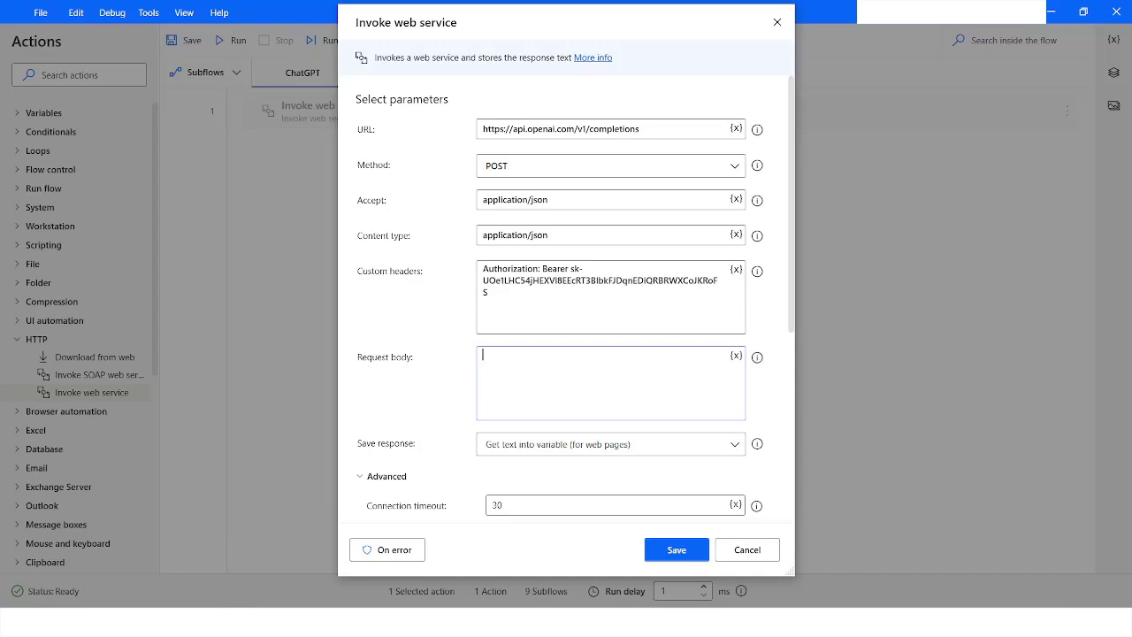
click(213, 566)
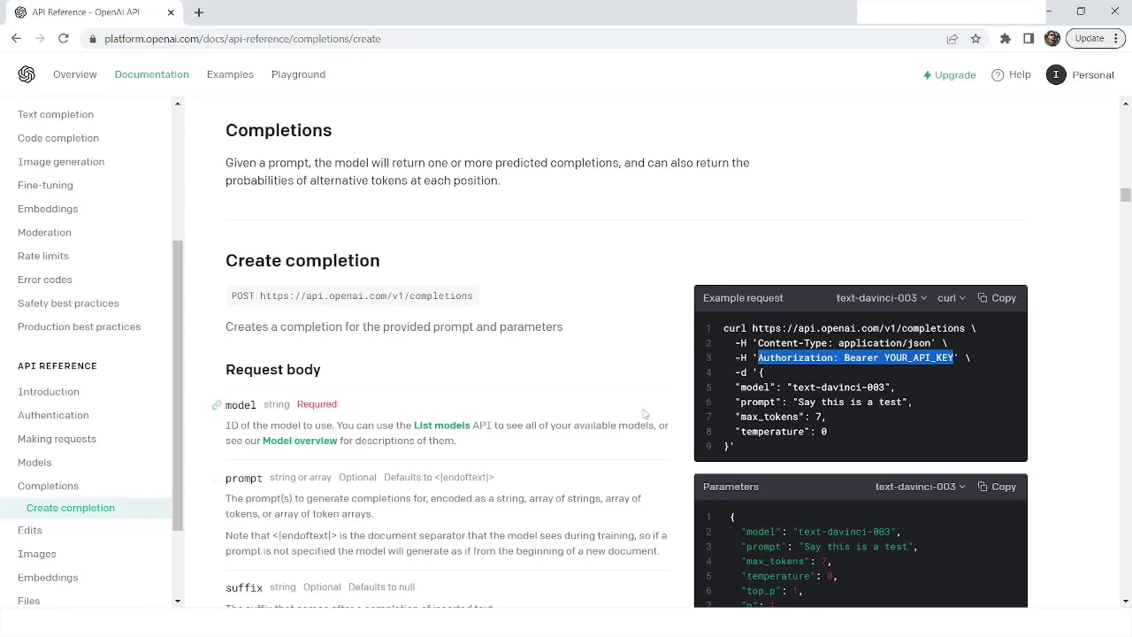
scroll(647, 412, down, 2)
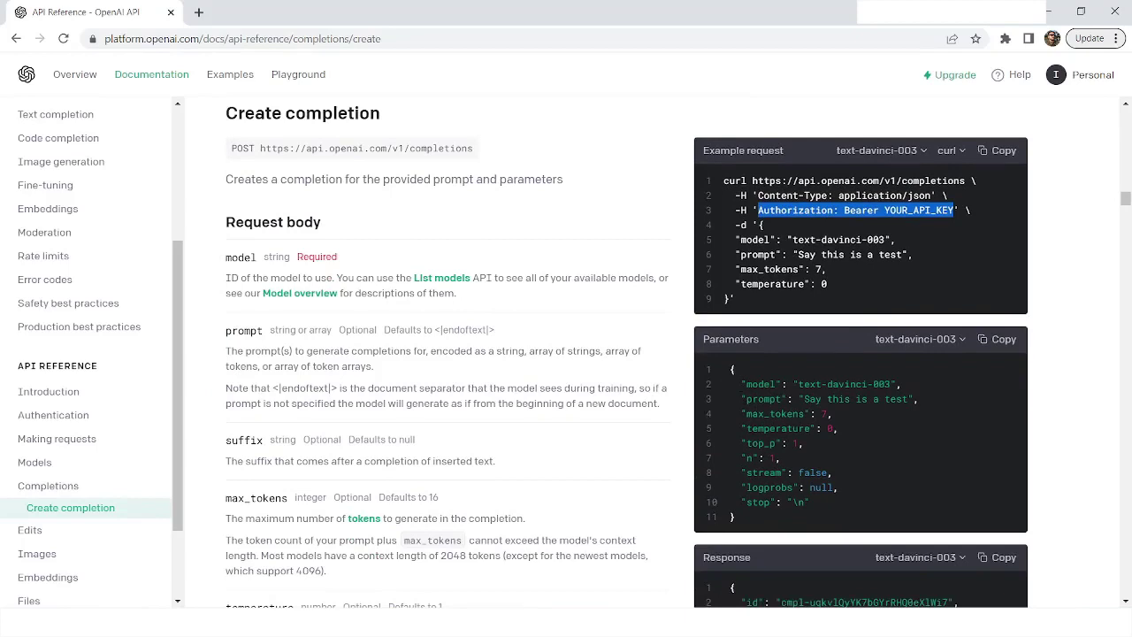
click(920, 399)
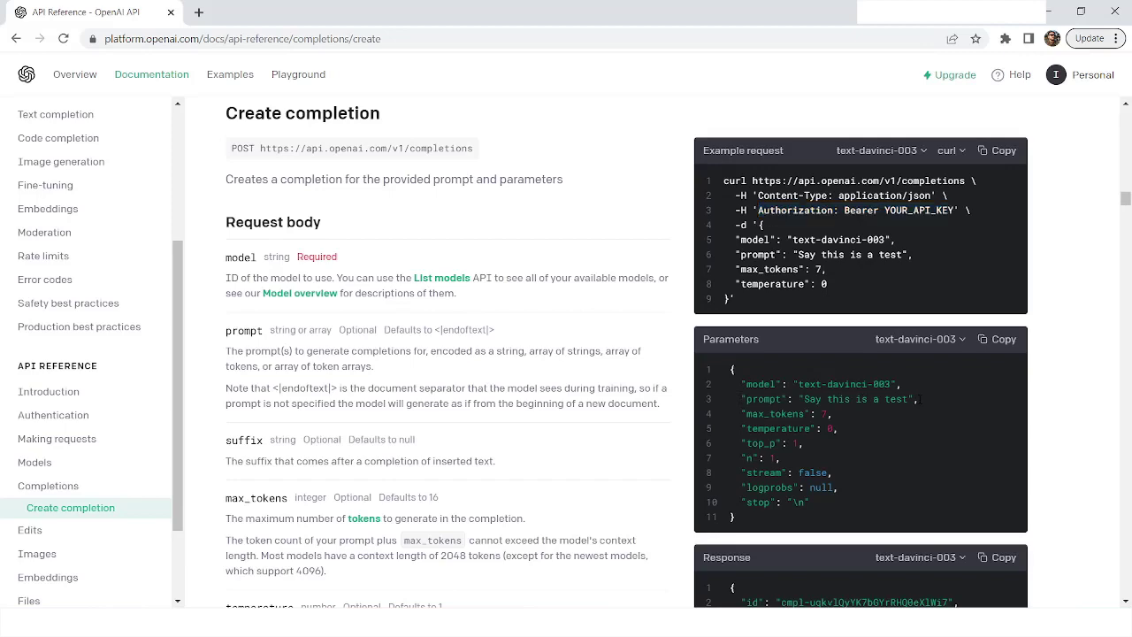
scroll(920, 396, down, 1)
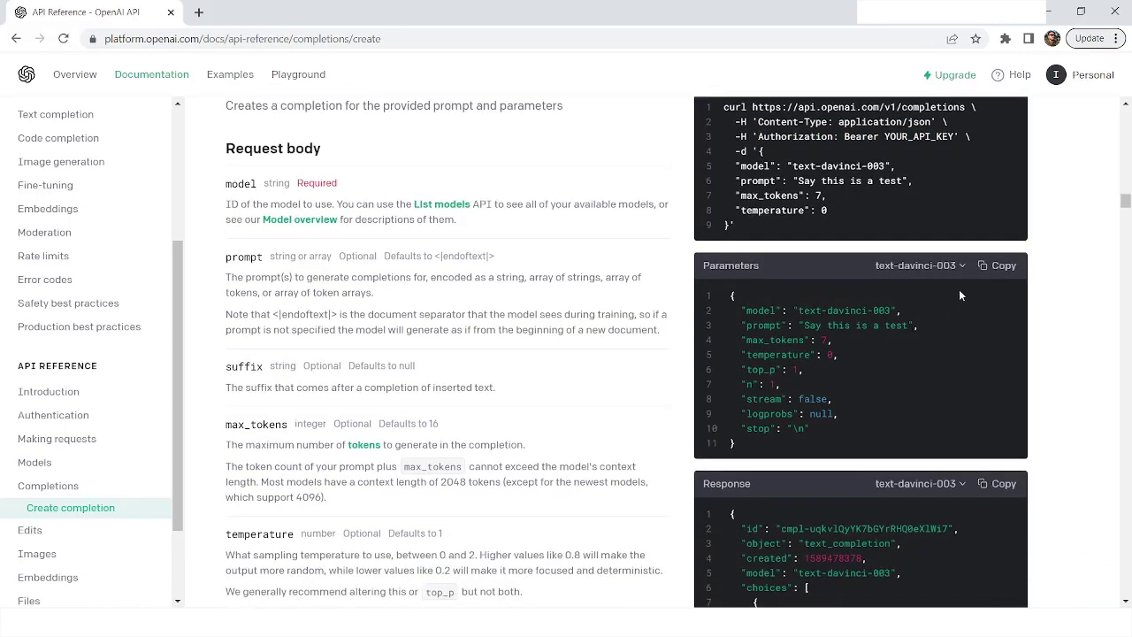
click(1005, 273)
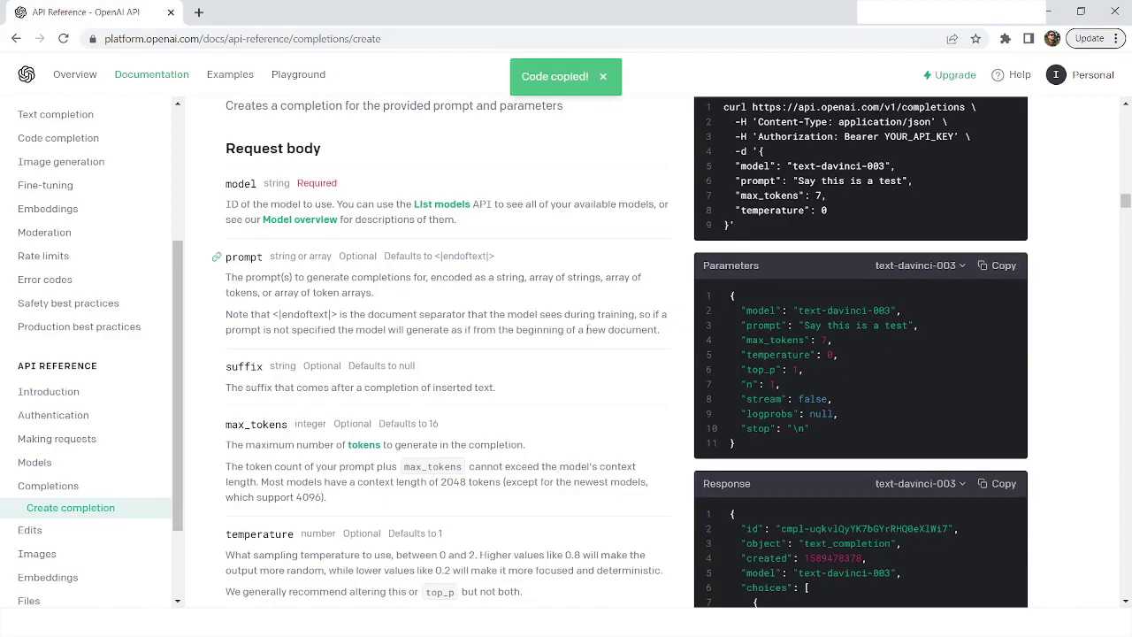
key(alt+Tab)
key(ctrl+v)
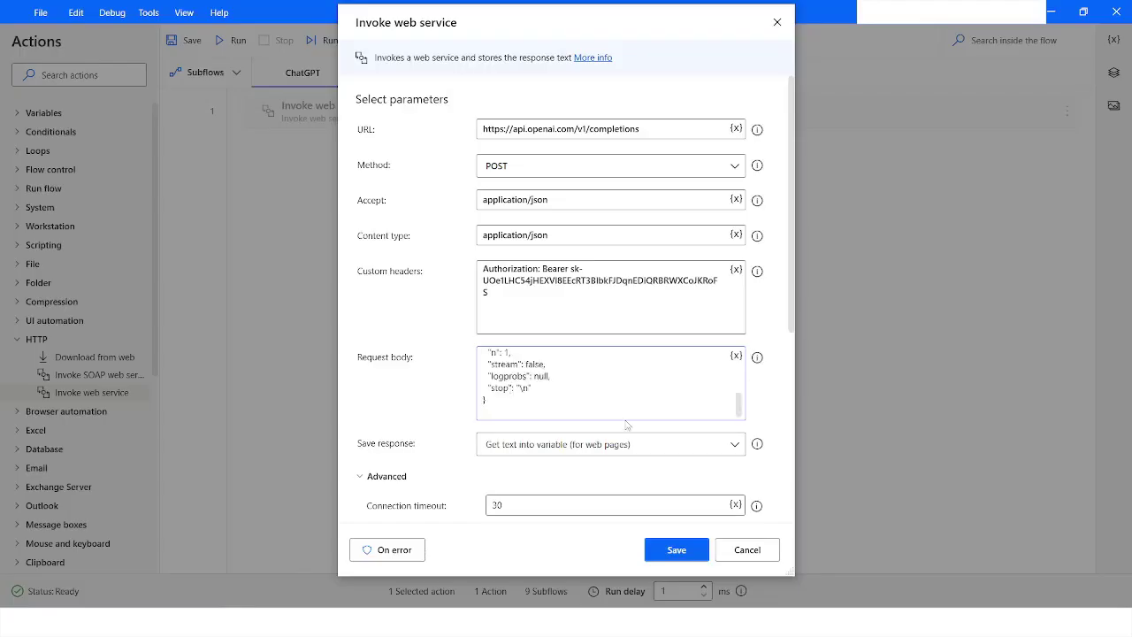
Enlarge the Invoke web service dialog and review the model, prompt, max_tokens and remaining parameters in the request body
drag(794, 576, 848, 608)
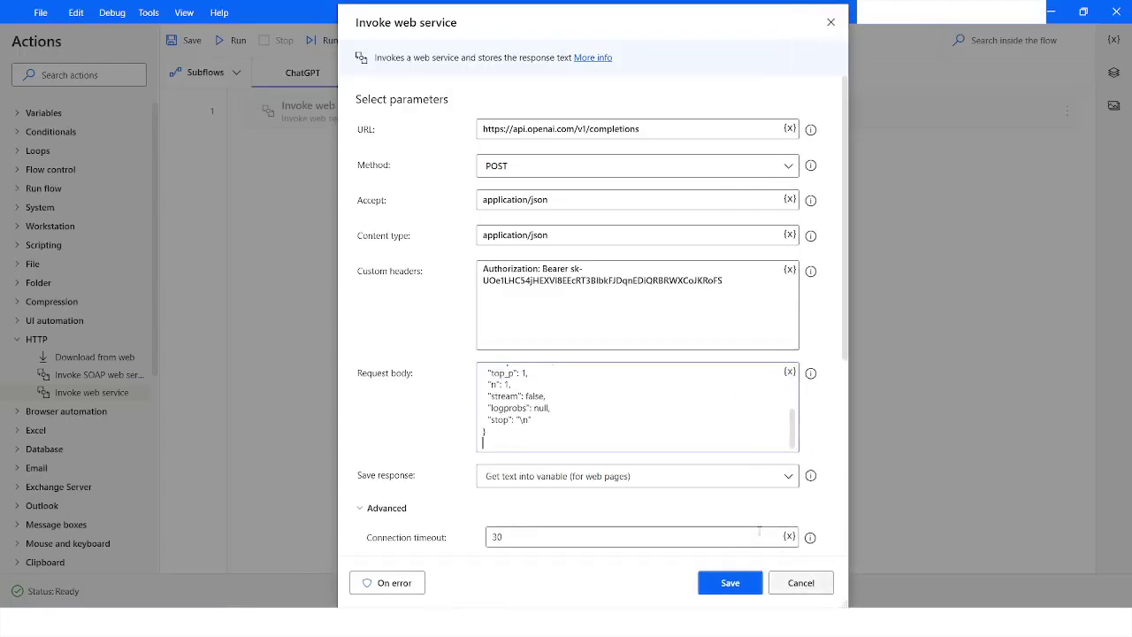
scroll(610, 402, up, 3)
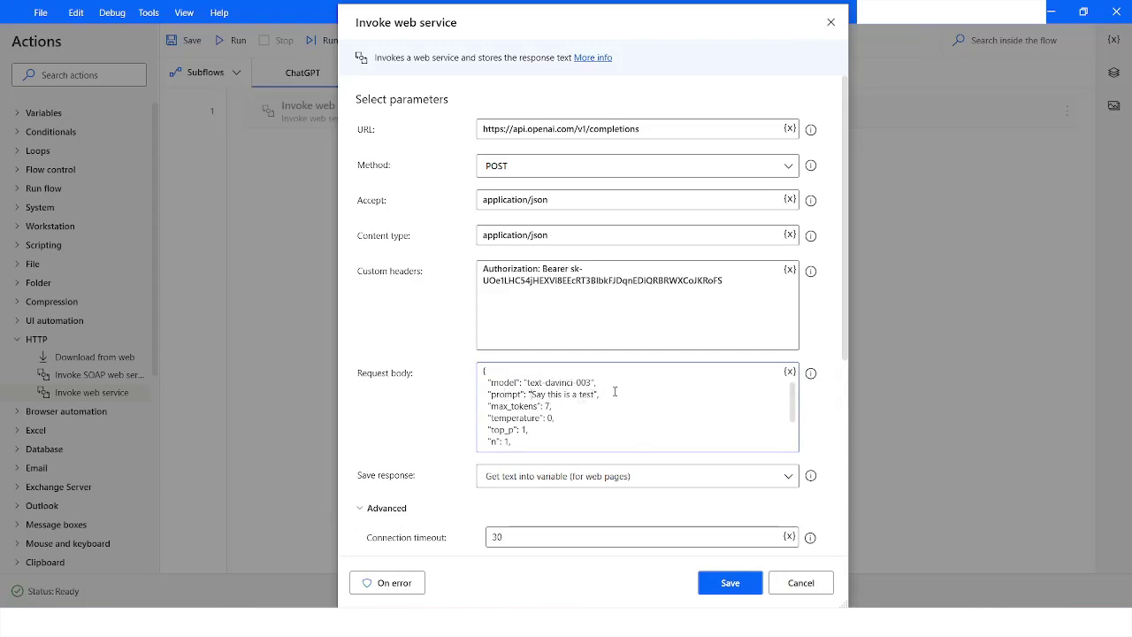
scroll(615, 391, down, 1)
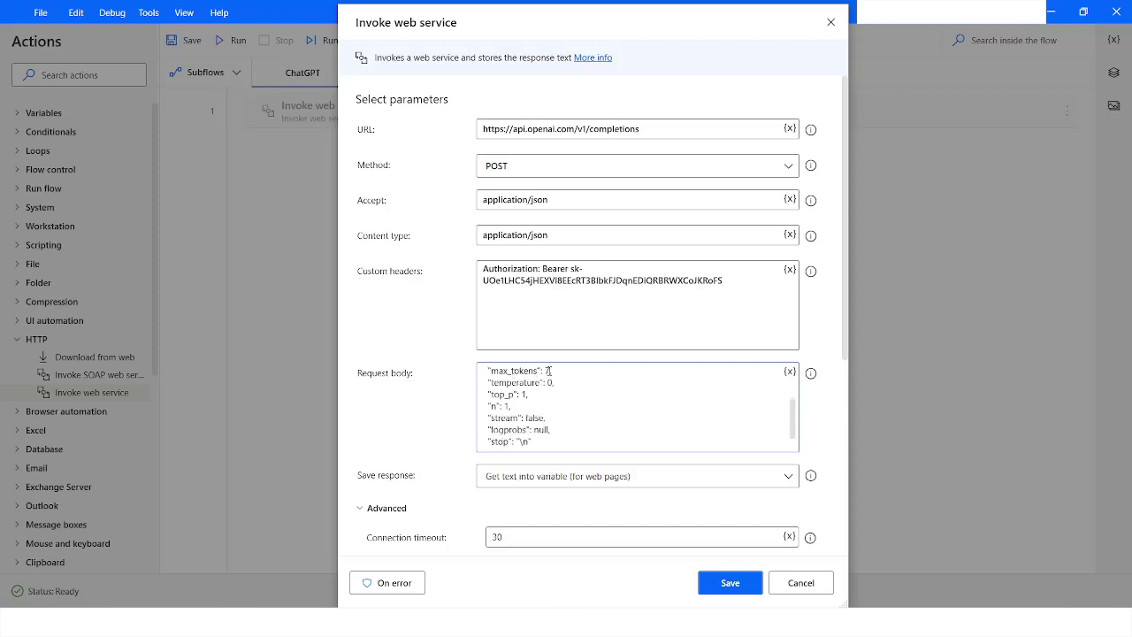
click(549, 371)
scroll(551, 427, up, 1)
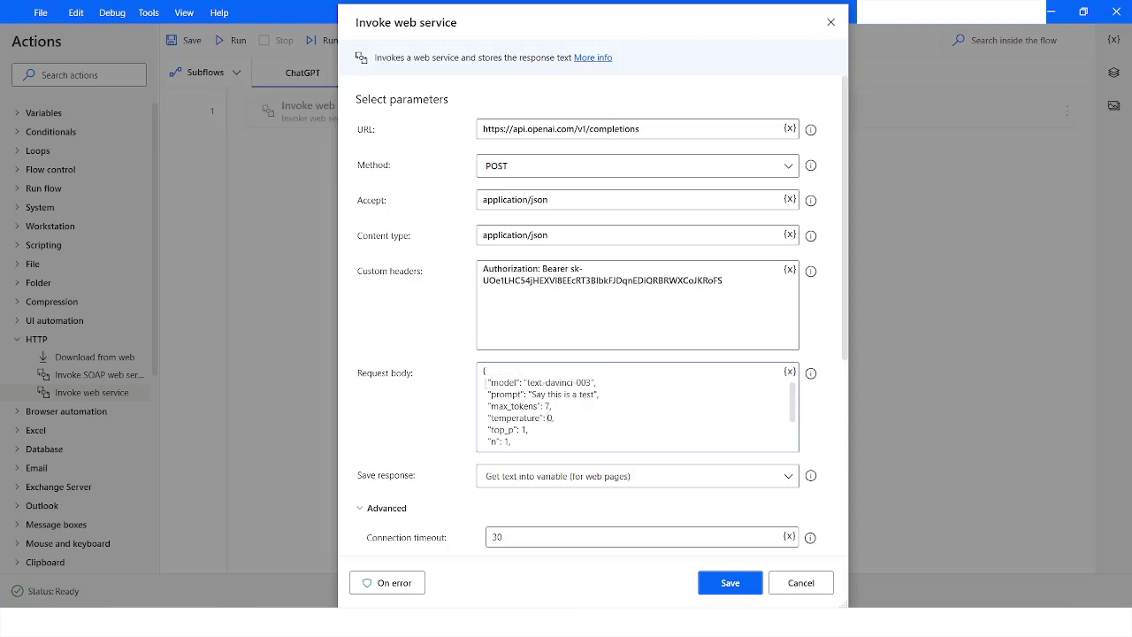
drag(487, 382, 528, 382)
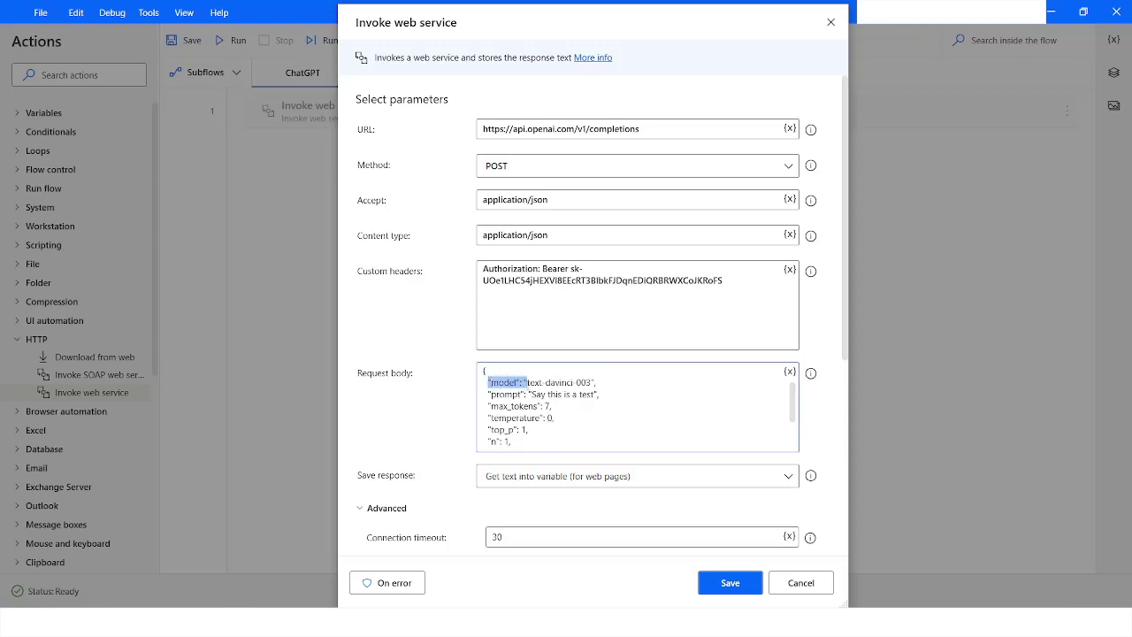
click(559, 394)
scroll(647, 400, down, 3)
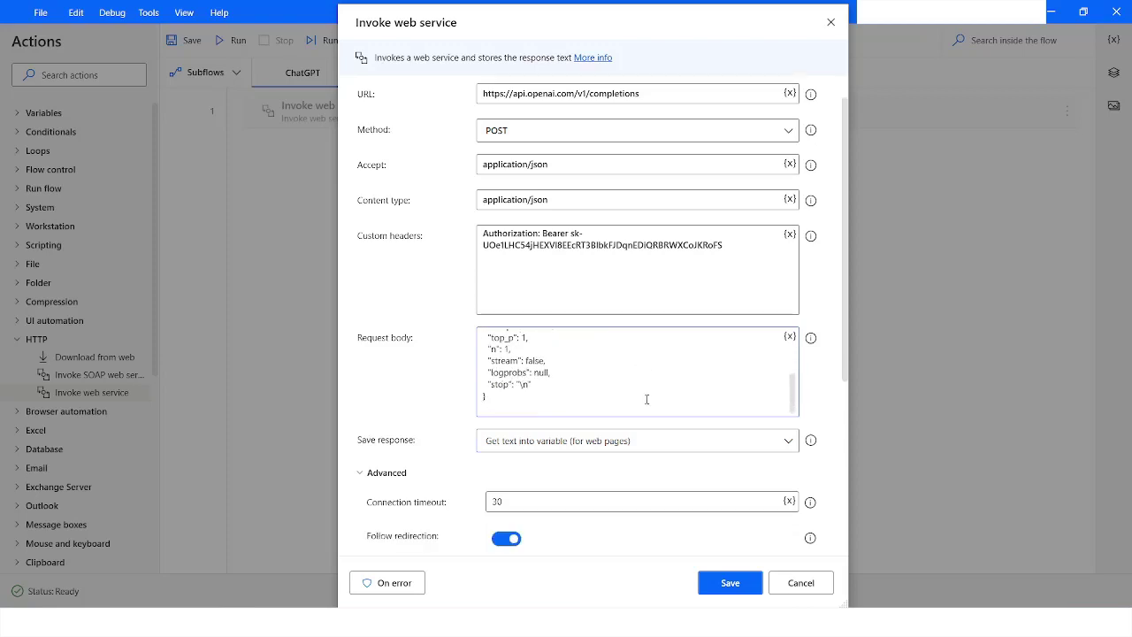
Turn off Encode request body in the advanced settings, show the produced variables, and save the Invoke web service action
scroll(406, 407, down, 2)
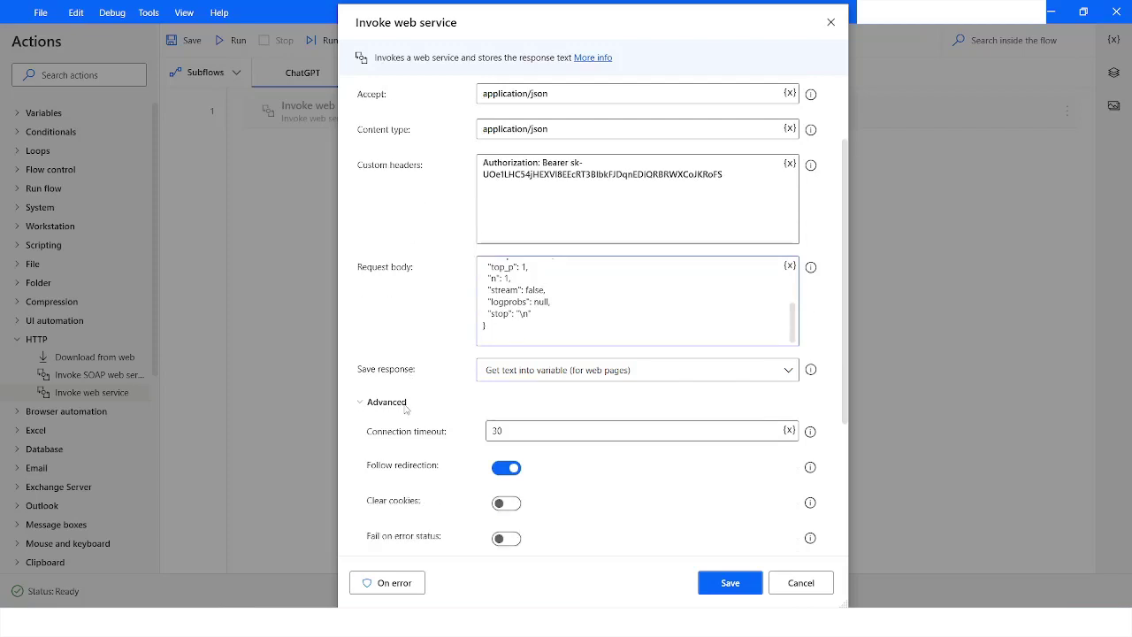
scroll(406, 409, down, 2)
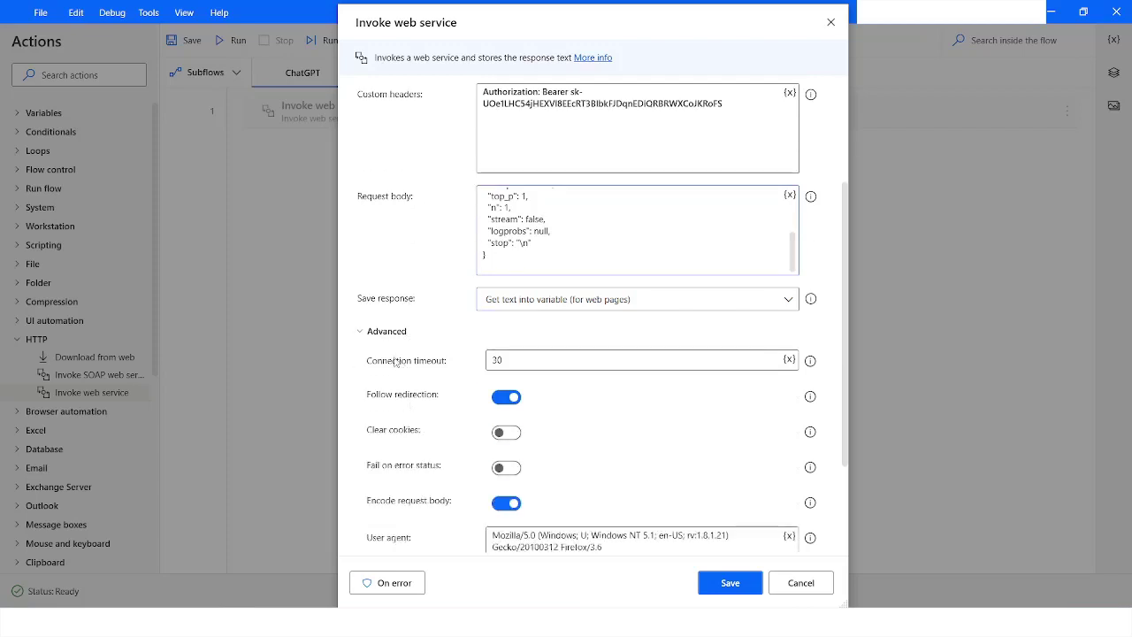
click(362, 334)
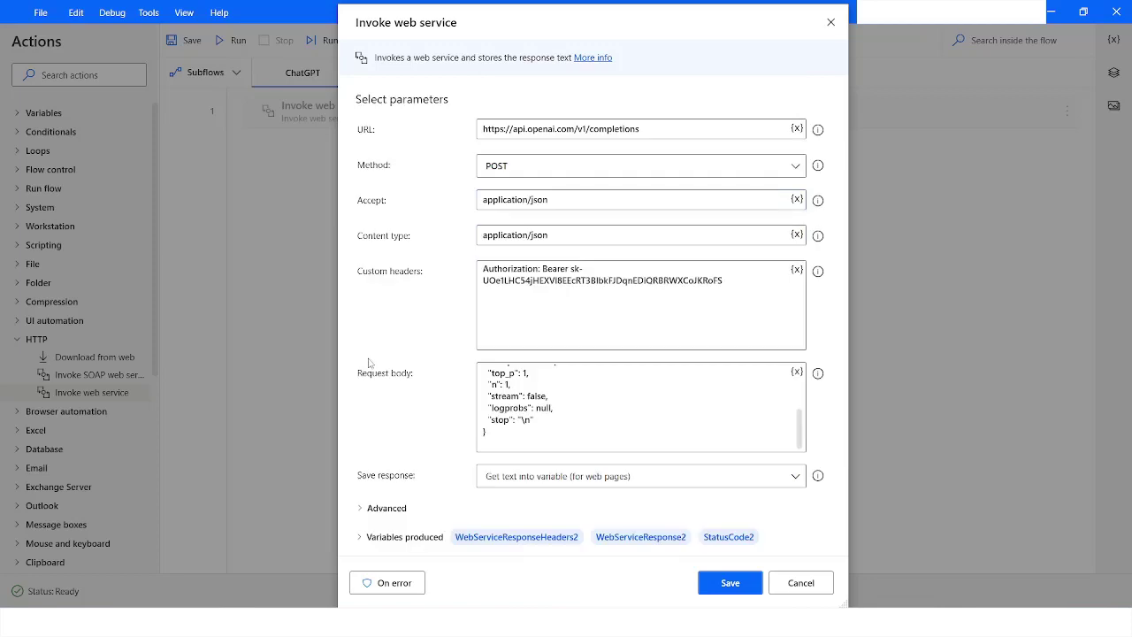
click(366, 508)
scroll(429, 424, down, 1)
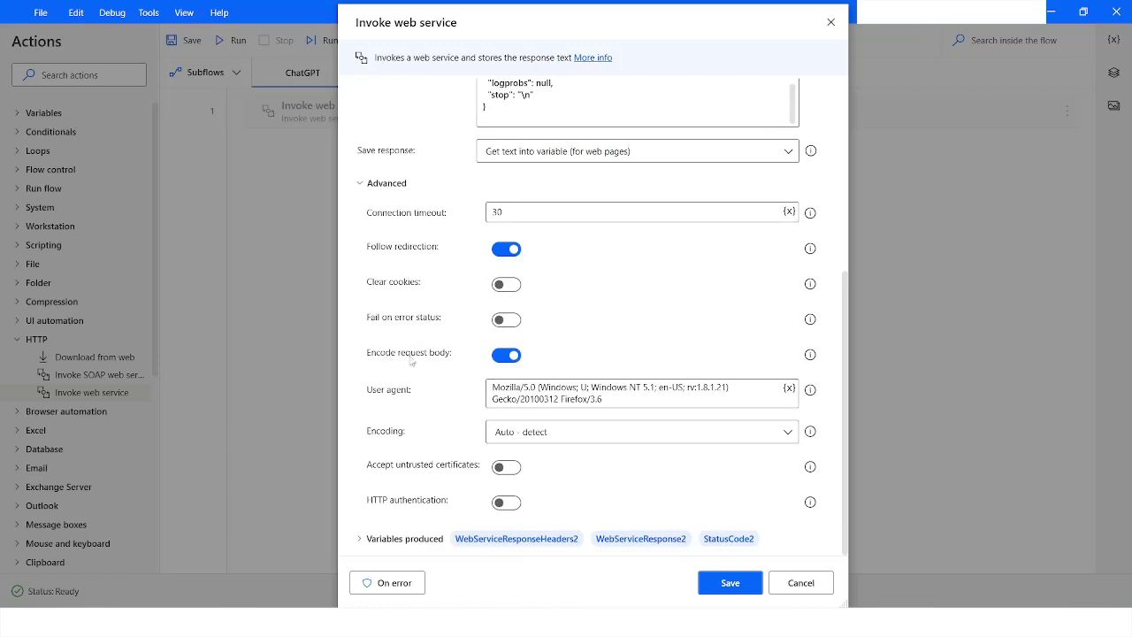
click(507, 356)
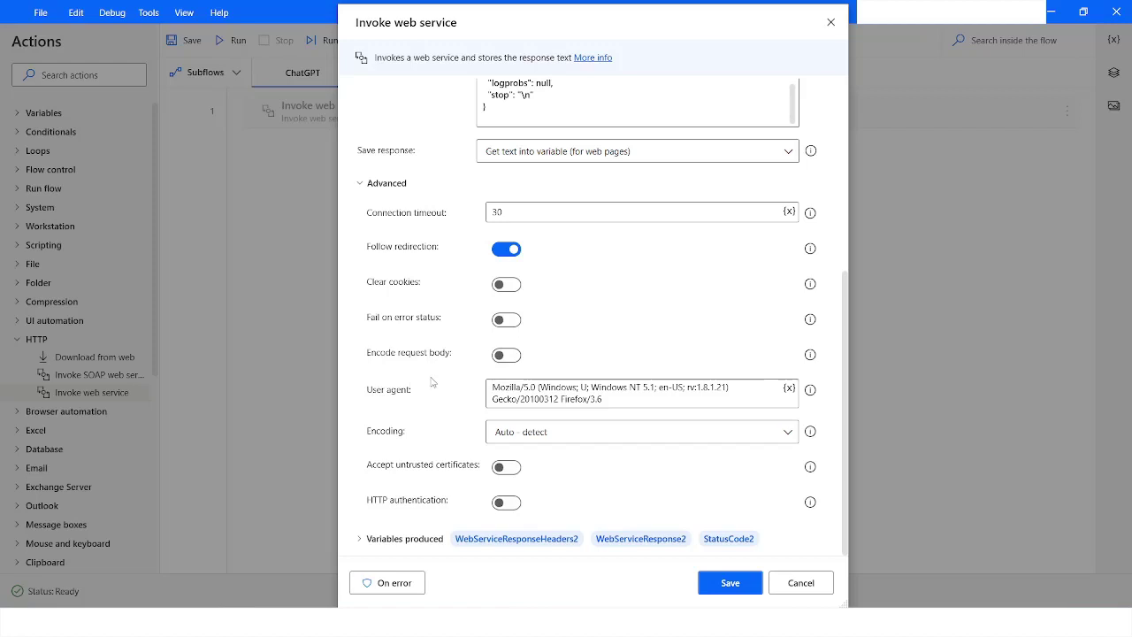
click(363, 538)
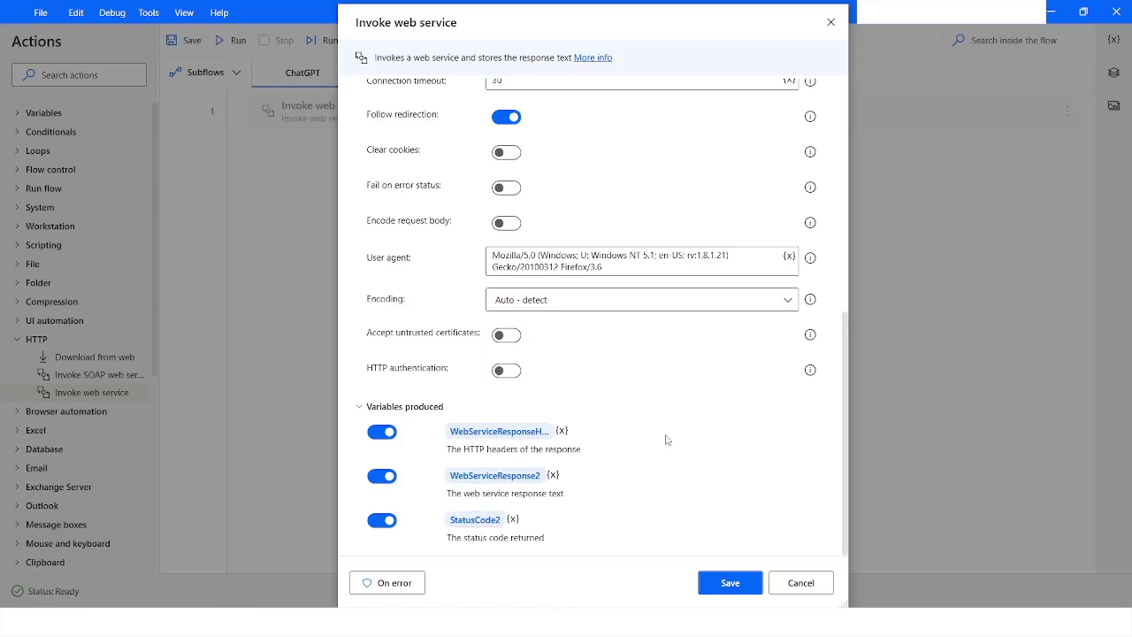
click(721, 590)
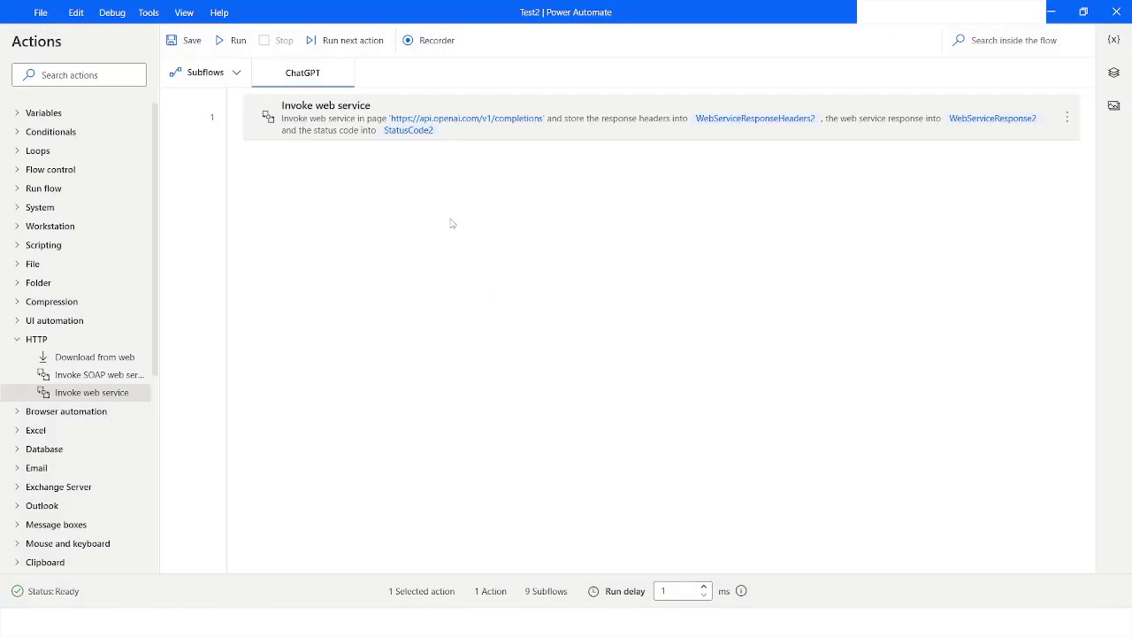
Run the flow from the Invoke web service action, filter the variables by "webser", and inspect the WebServiceResponse2 value
right_click(359, 118)
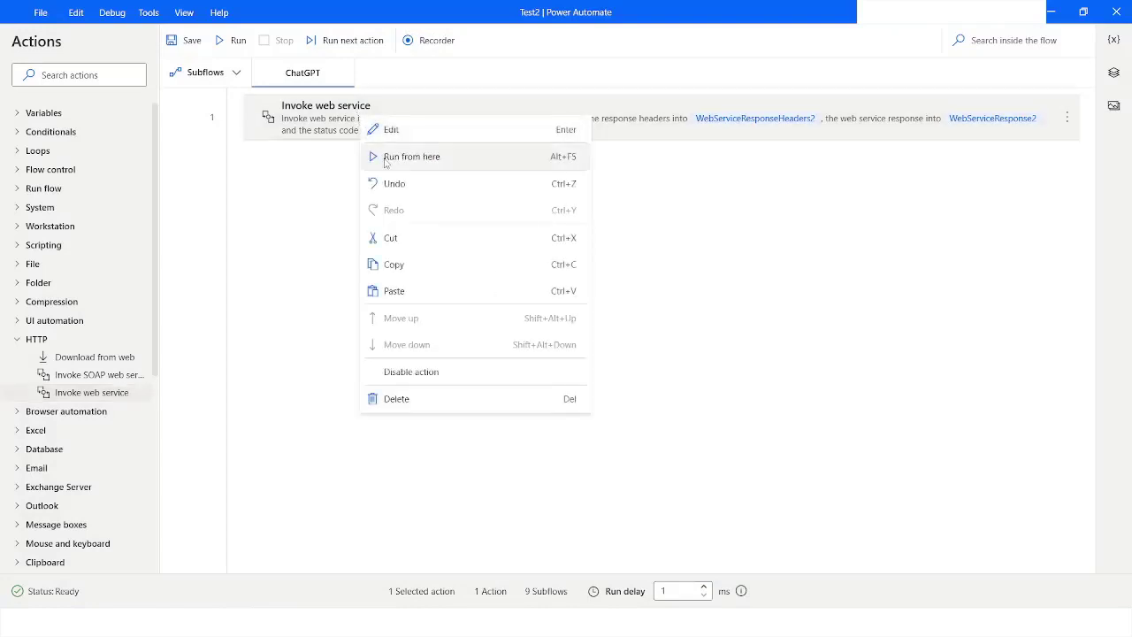
click(409, 156)
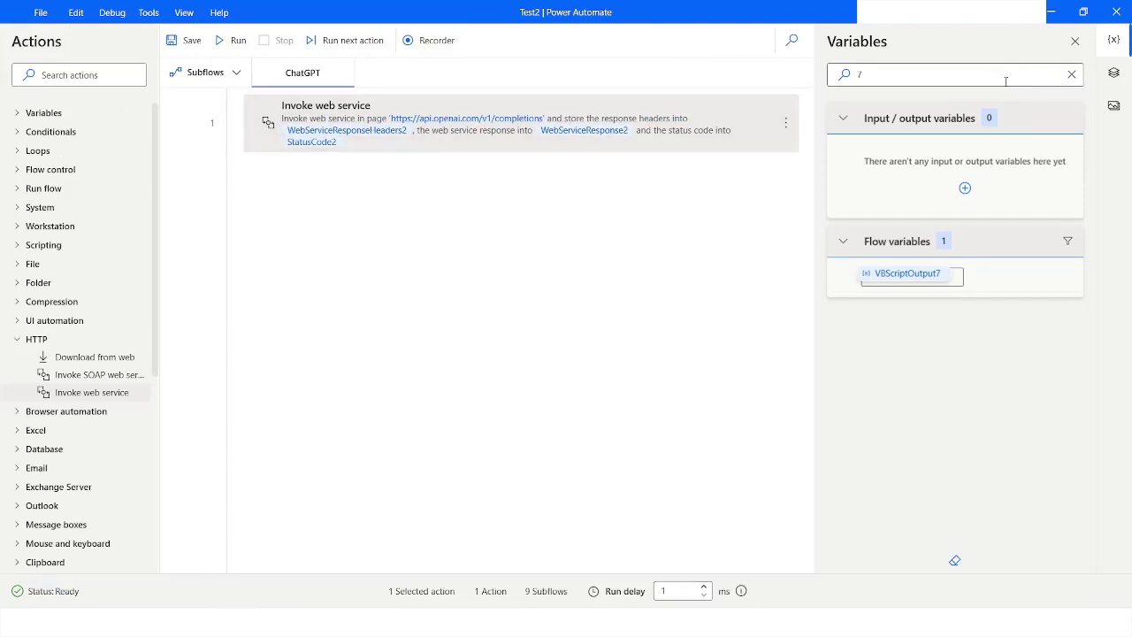
click(908, 77)
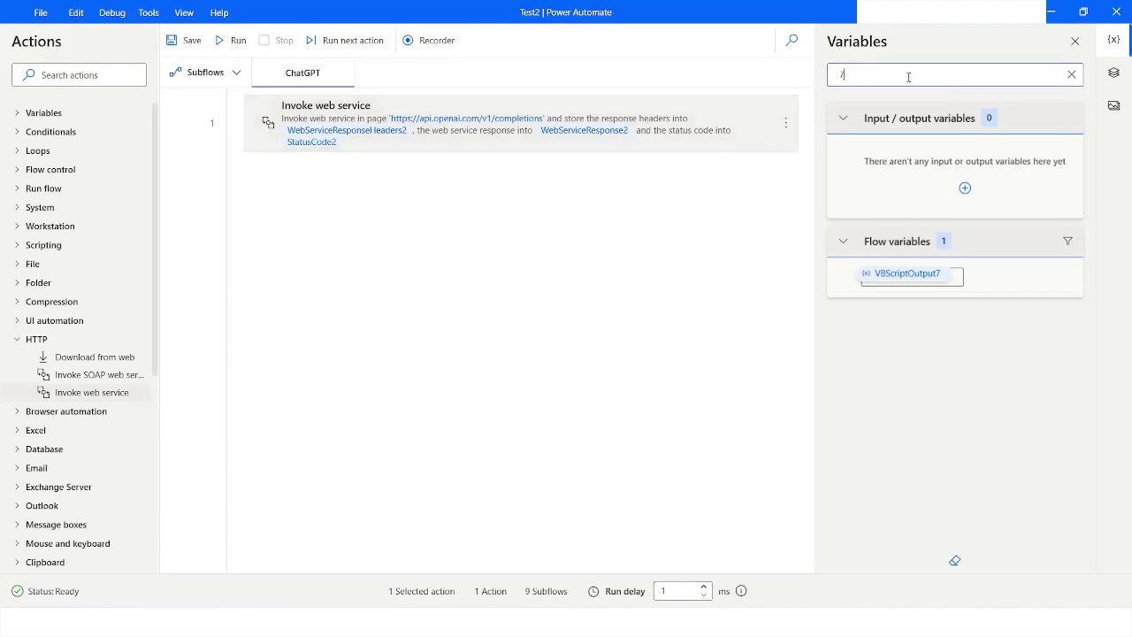
double_click(908, 77)
text(webser)
double_click(907, 304)
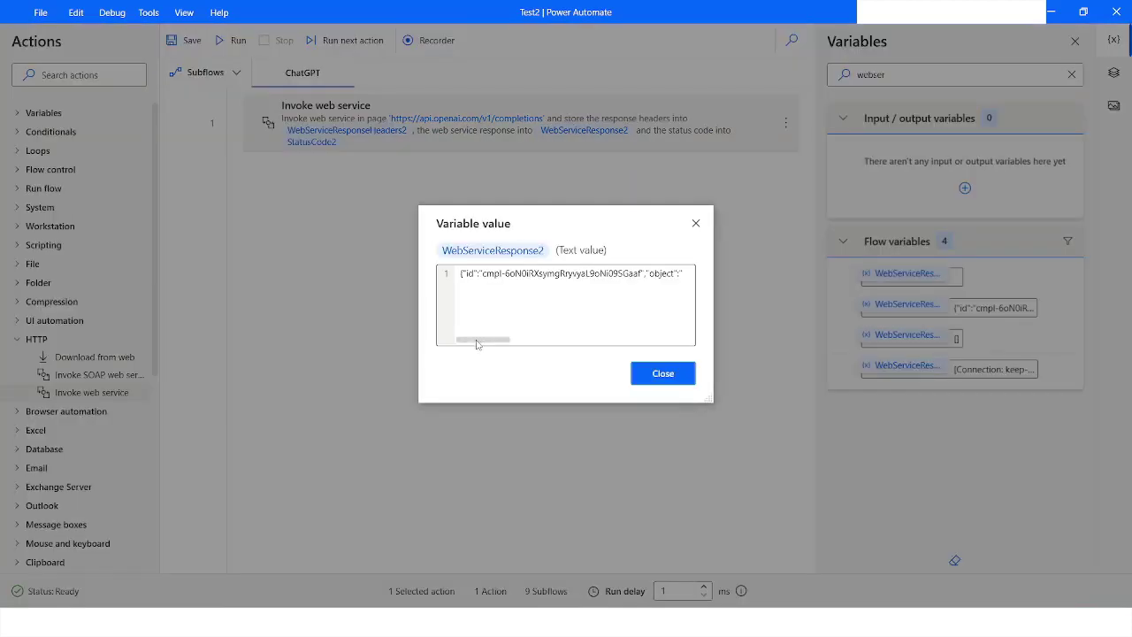
click(664, 377)
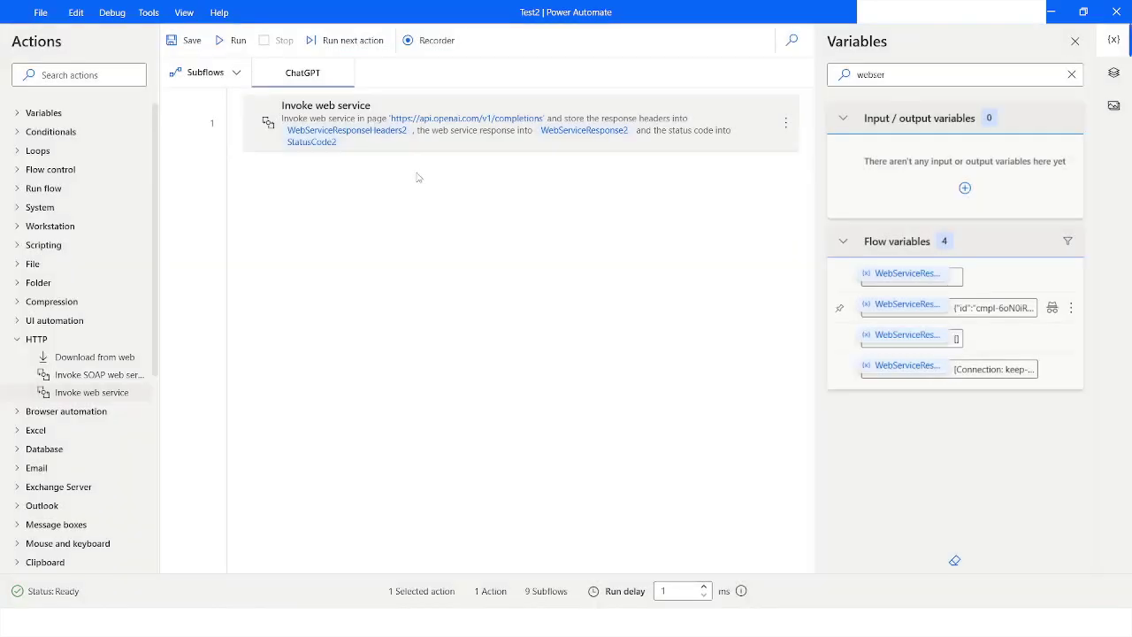
Filter the flow variables by "2" and inspect the StatusCode2 value
click(898, 76)
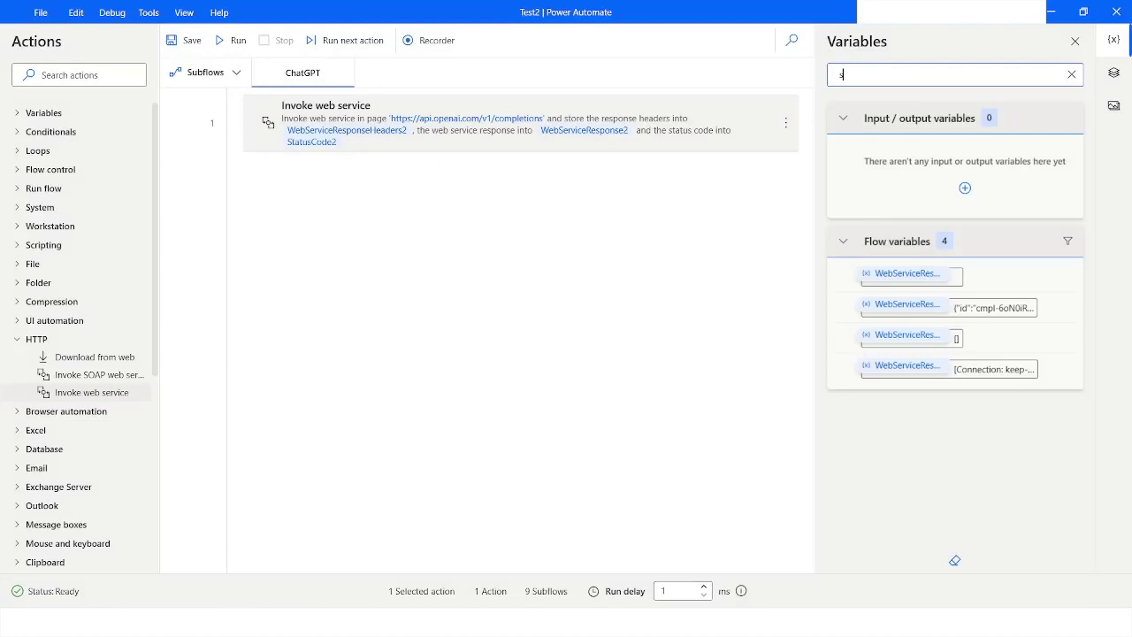
text(ttausc)
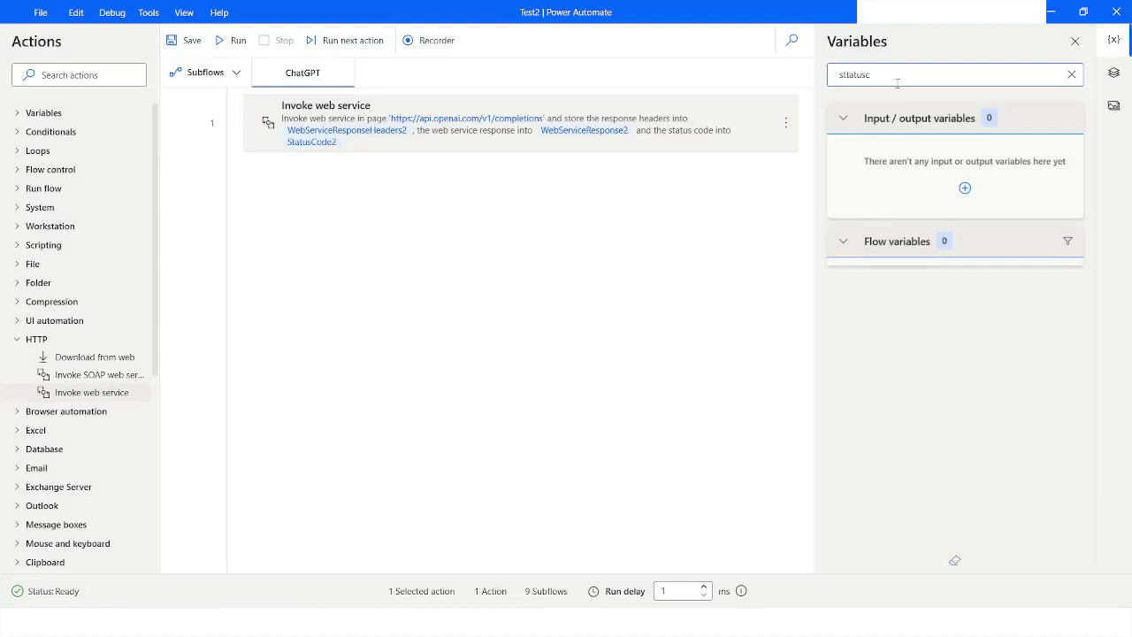
key(ctrl+a)
text(2)
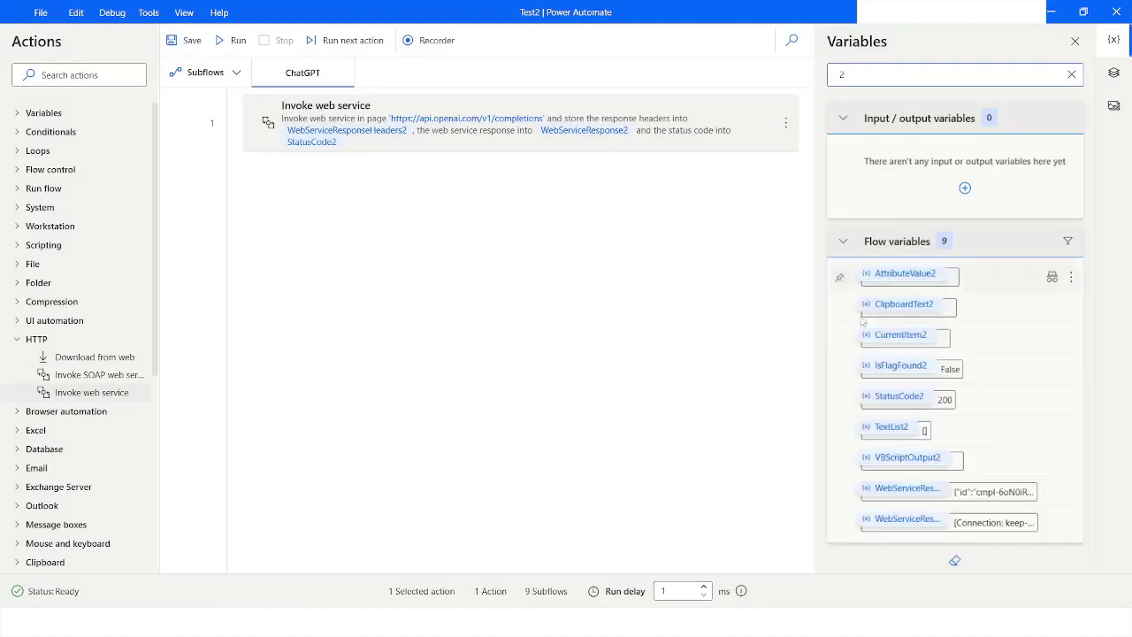
double_click(903, 402)
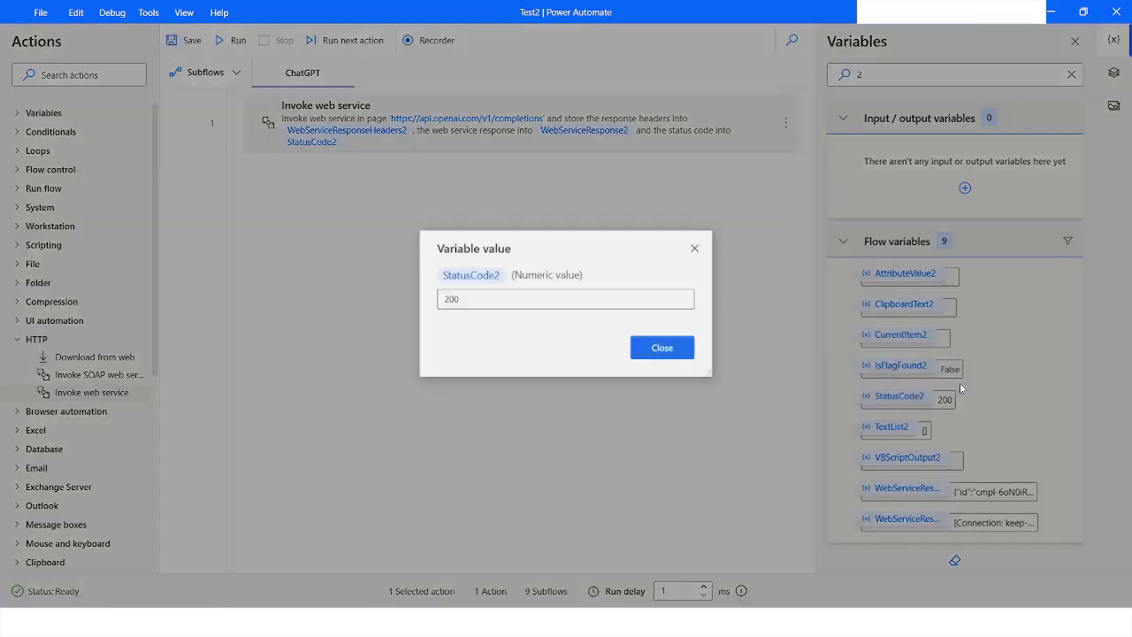
drag(535, 298, 419, 293)
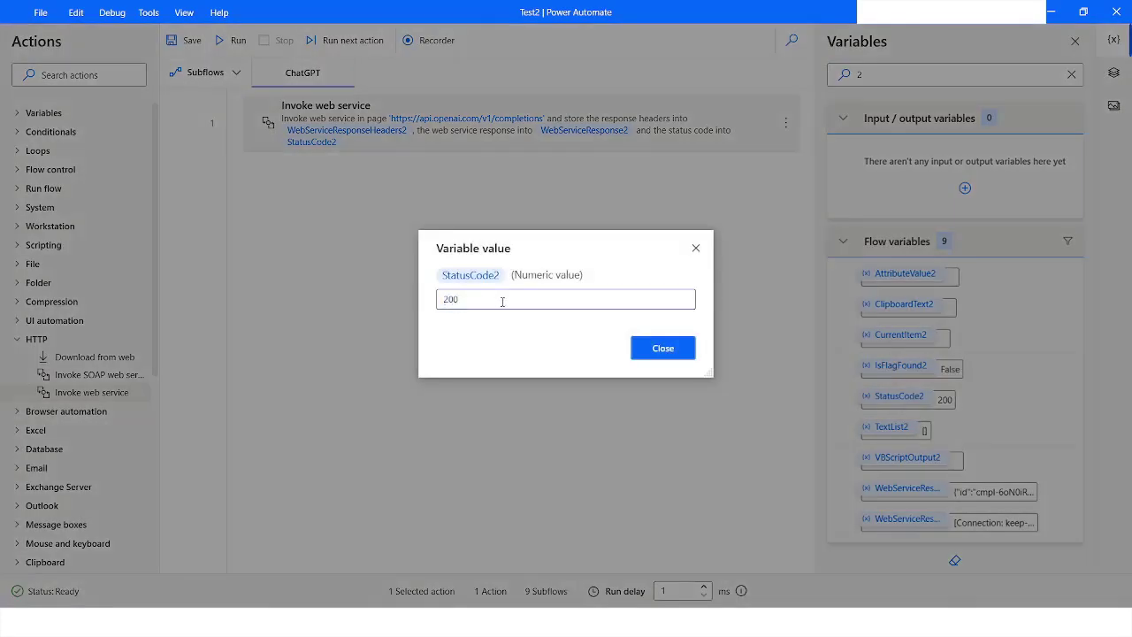
click(654, 349)
Change the prompt in the Invoke web service request body to "What is Power Automate Desktop" and clear the max_tokens value
double_click(390, 133)
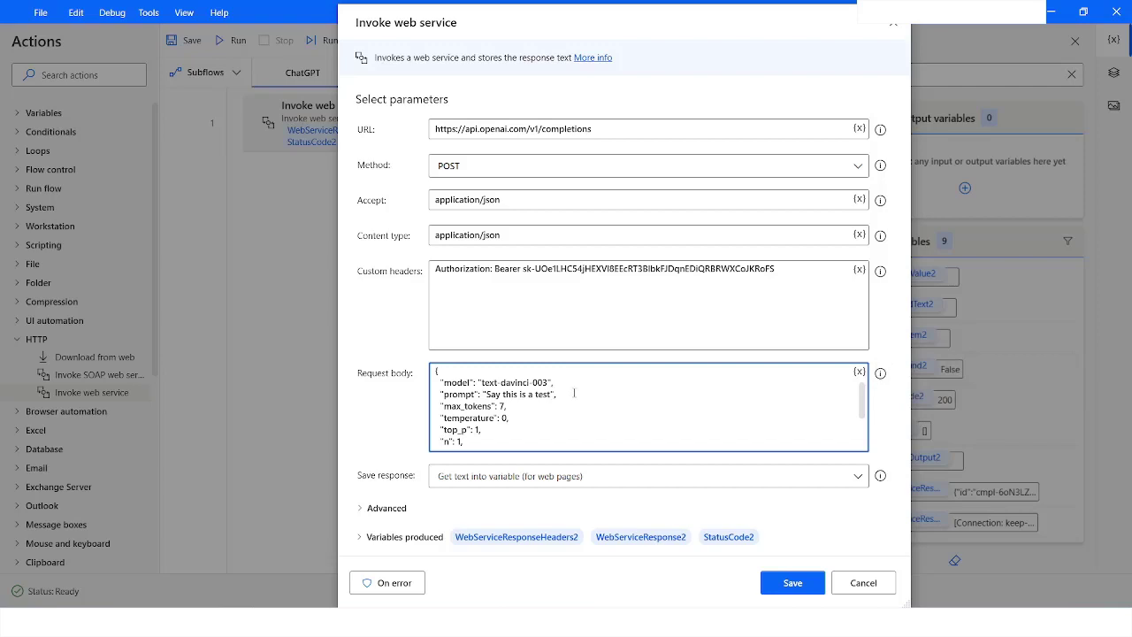
key(ctrl+shift+Left)
key(ctrl+shift+Left)
key(ctrl+shift+Left)
key(ctrl+shift+Left)
key(ctrl+shift+Left)
text(What is Power Automate Desktop",   "max_tokens": )
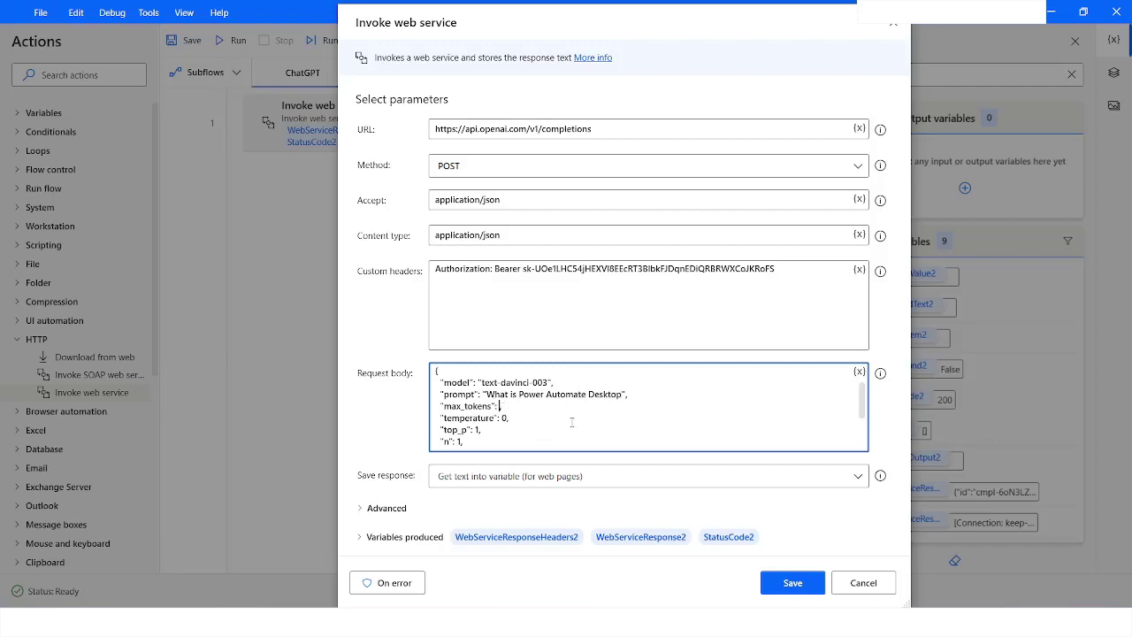
Set max_tokens to 100, delete all parameters after it while keeping the closing brace, and save the action
text(100)
key(shift+Down)
key(shift+Down)
key(shift+Down)
key(shift+Down)
key(shift+Down)
key(shift+Down)
key(shift+Down)
key(shift+Down)
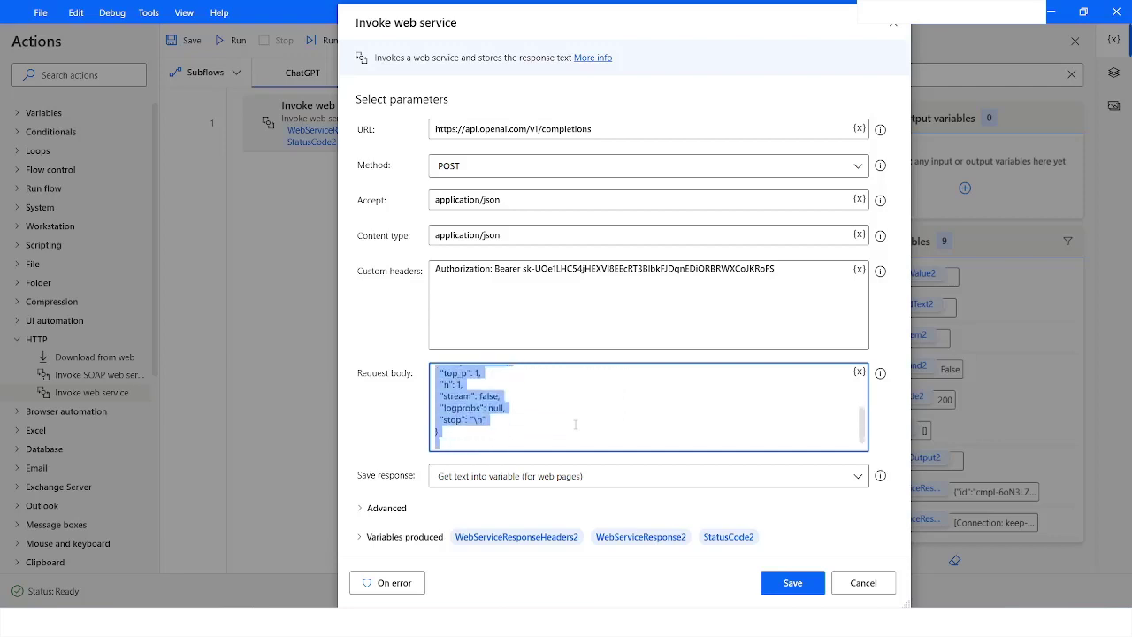
key(shift+Up)
key(shift+Up)
key(shift+Down)
key(BackSpace)
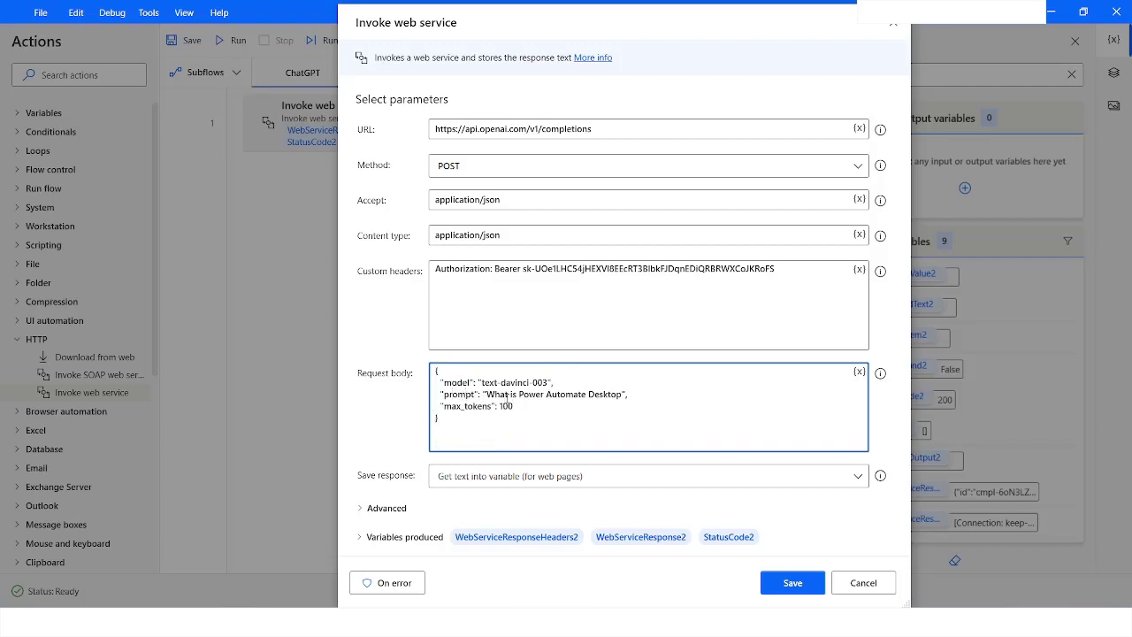
double_click(535, 395)
click(520, 406)
click(786, 585)
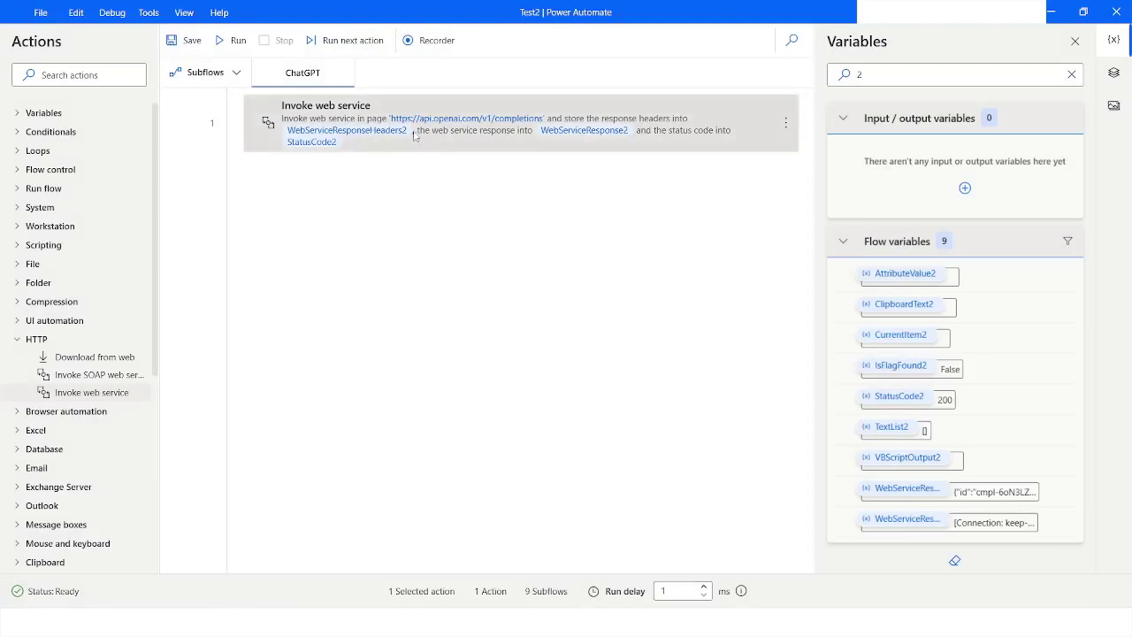
Run the flow again from the Invoke web service action and read the generated text in WebServiceResponse2
right_click(414, 134)
click(450, 176)
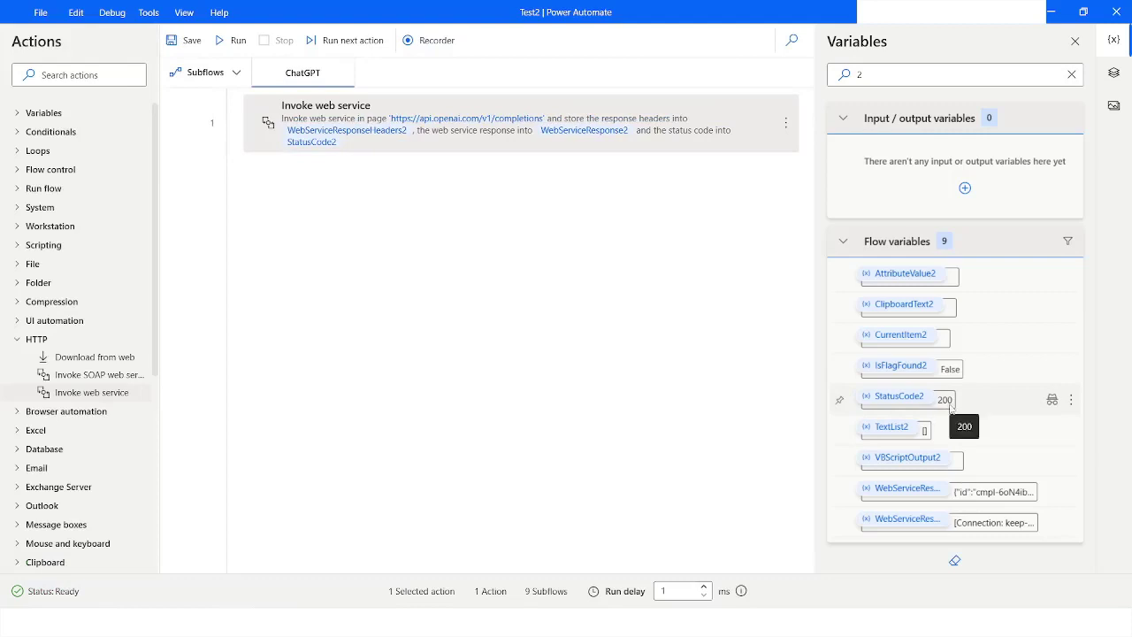
double_click(994, 491)
drag(548, 407, 560, 412)
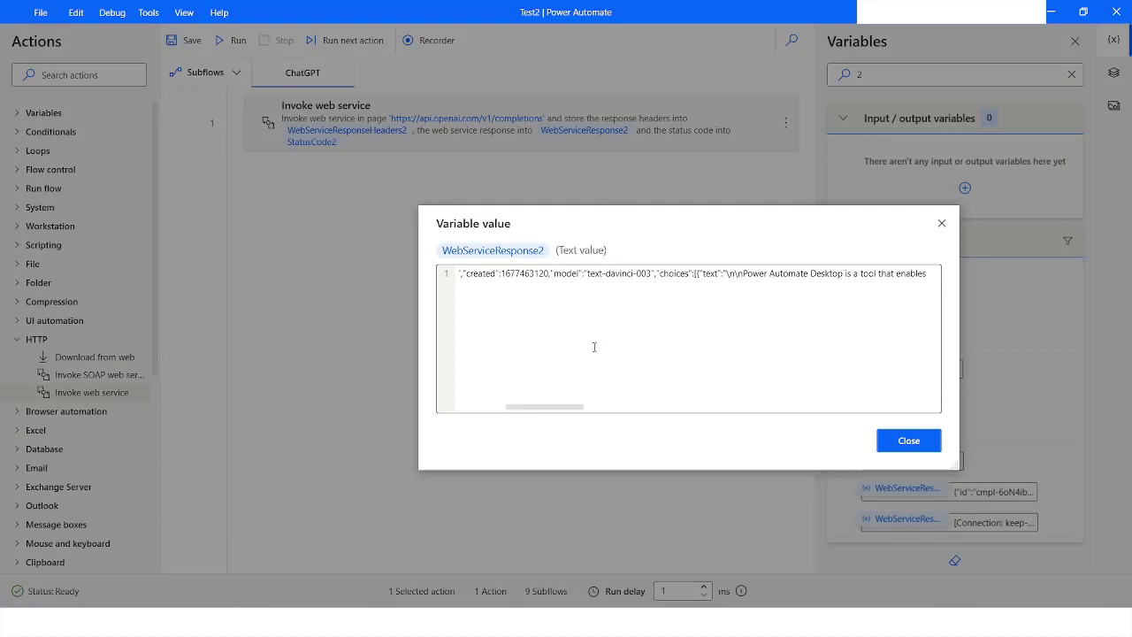
drag(528, 408, 569, 412)
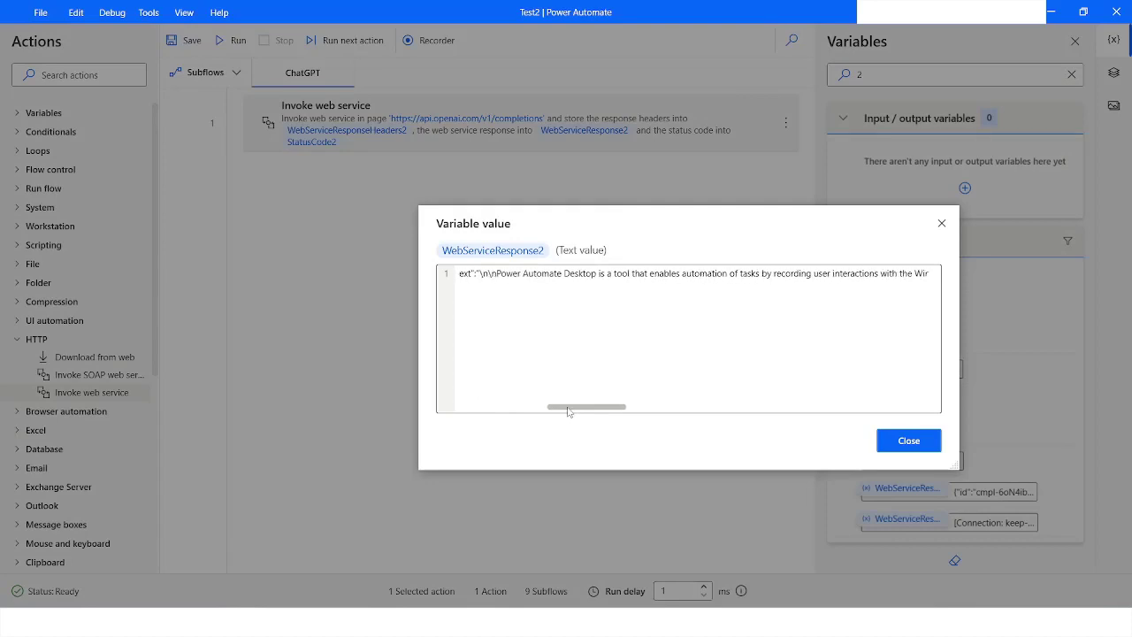
click(909, 440)
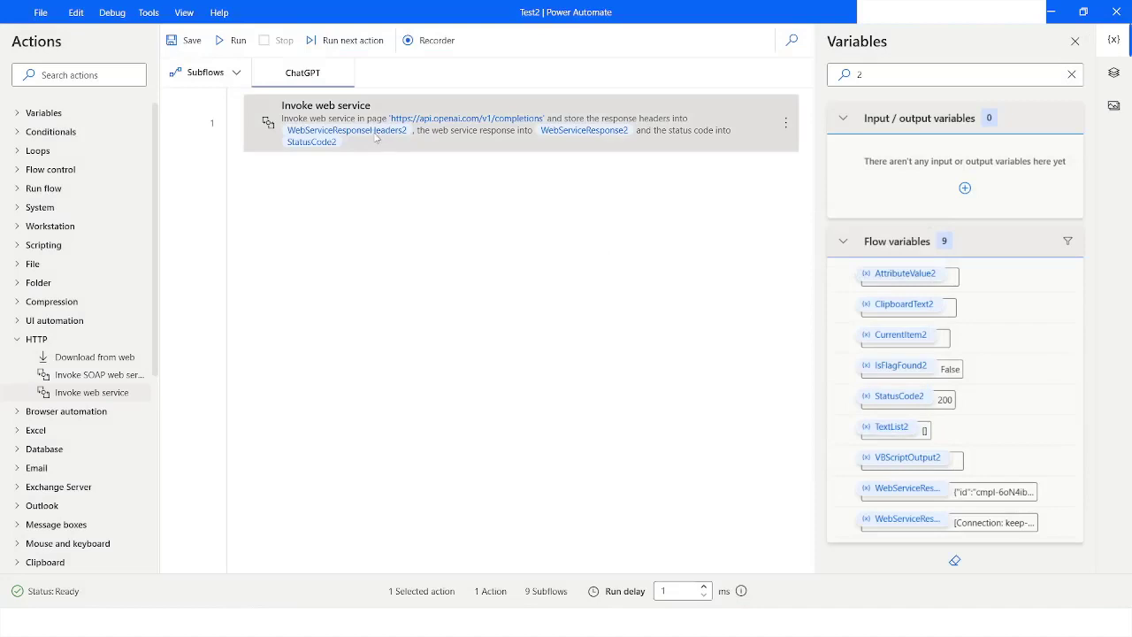
Search the actions for "json" and add Convert JSON to custom object below the Invoke web service action
click(57, 76)
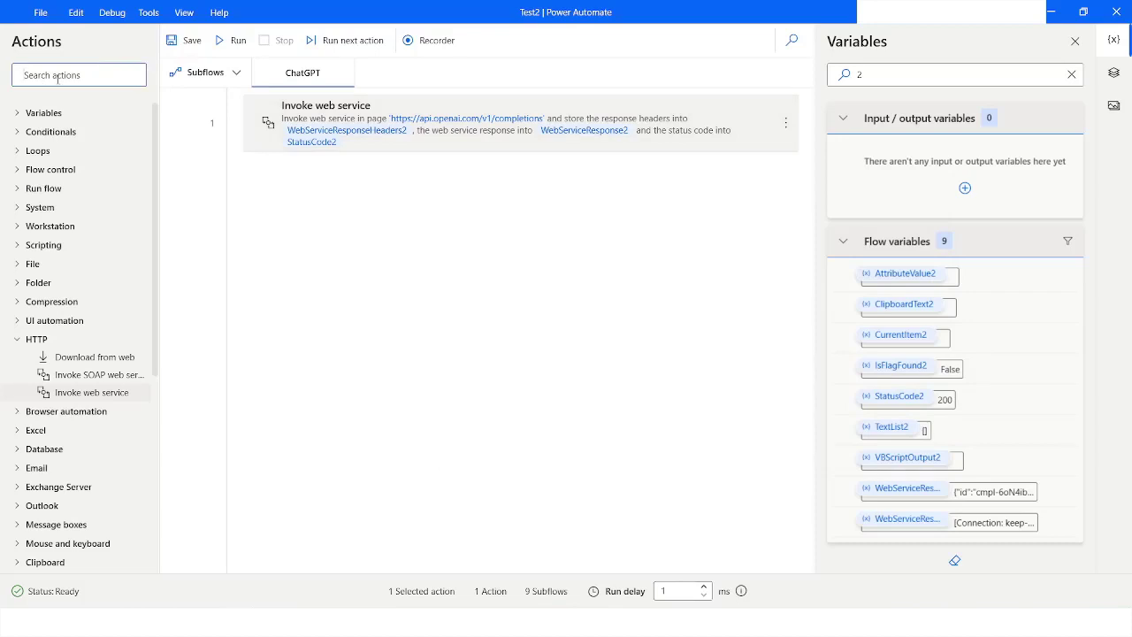
text(json)
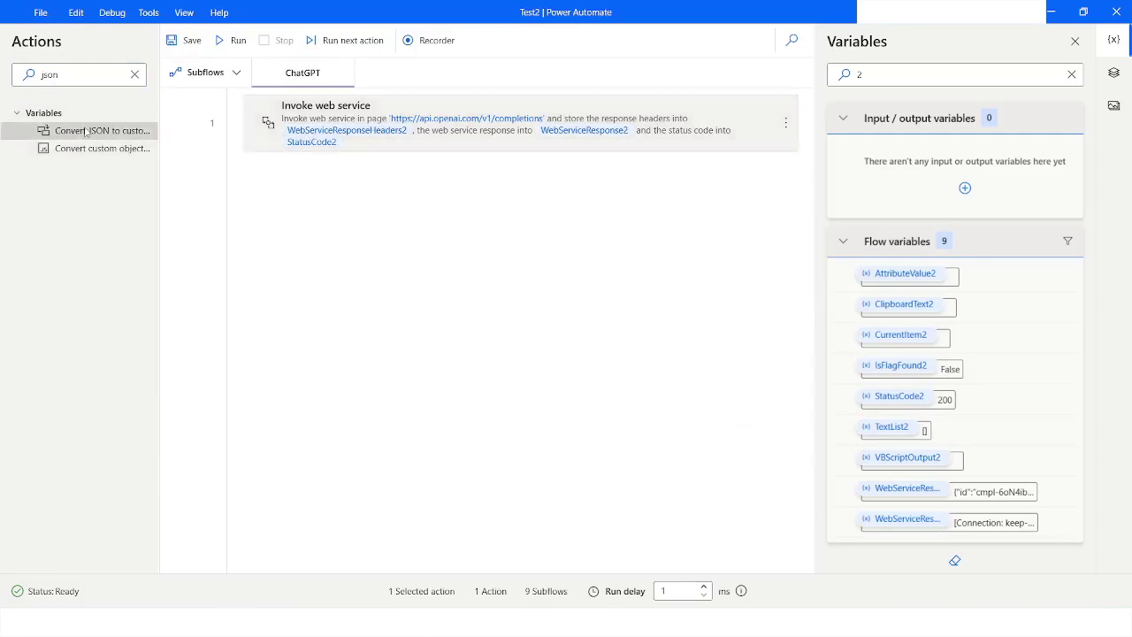
drag(84, 135, 511, 227)
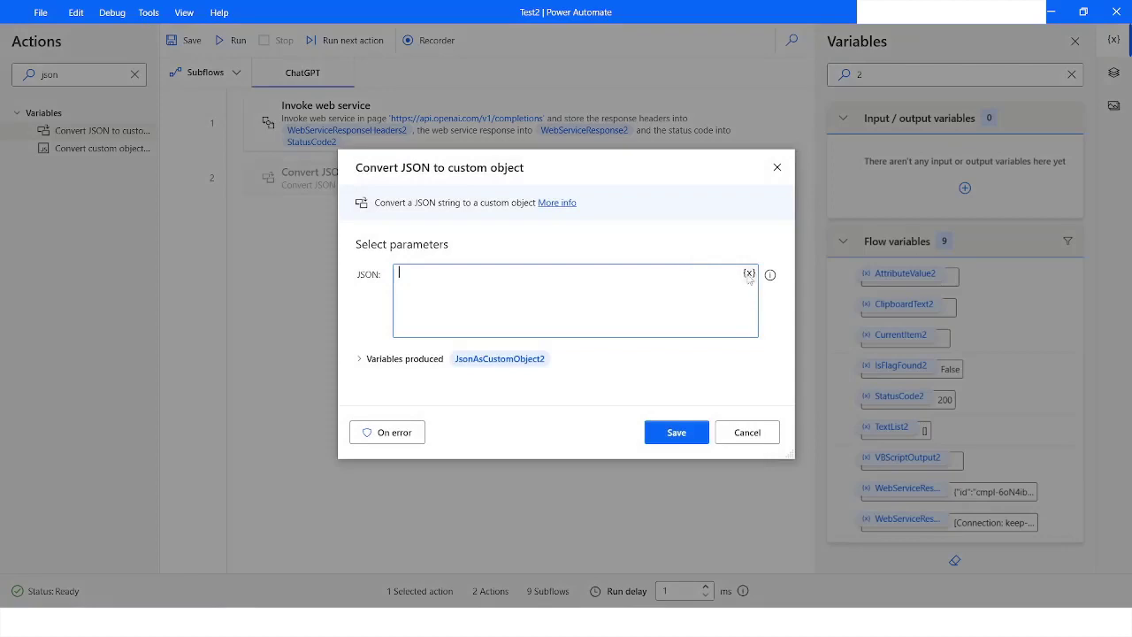
Set the JSON input to %WebServiceResponse2%, keep JsonAsCustomObject2 as the produced variable, and save the conversion action
click(749, 276)
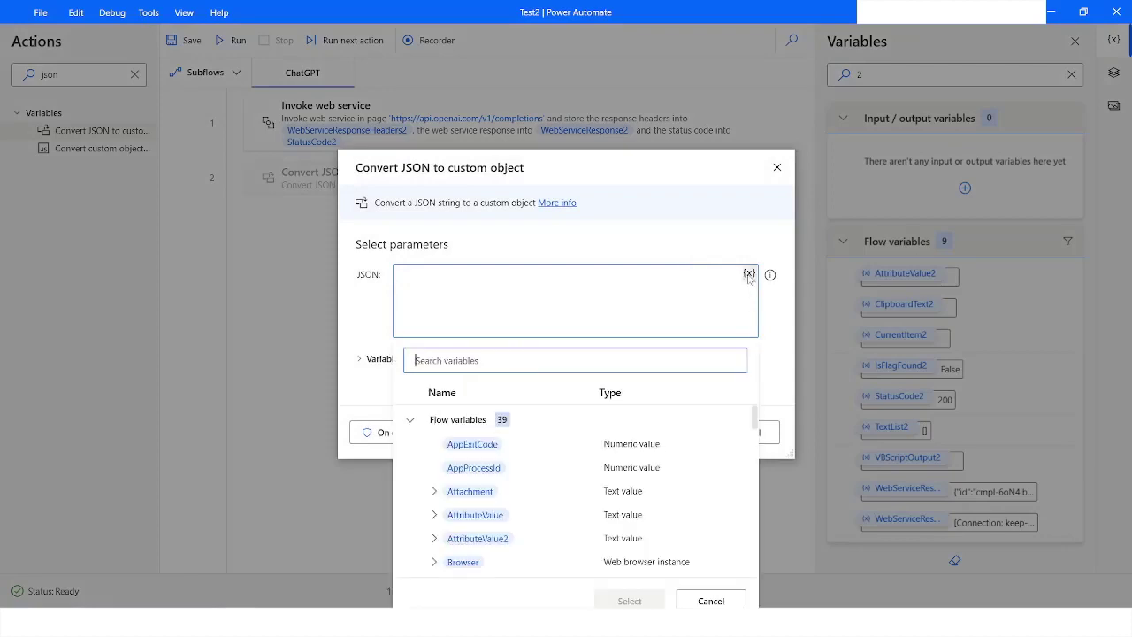
text(webre)
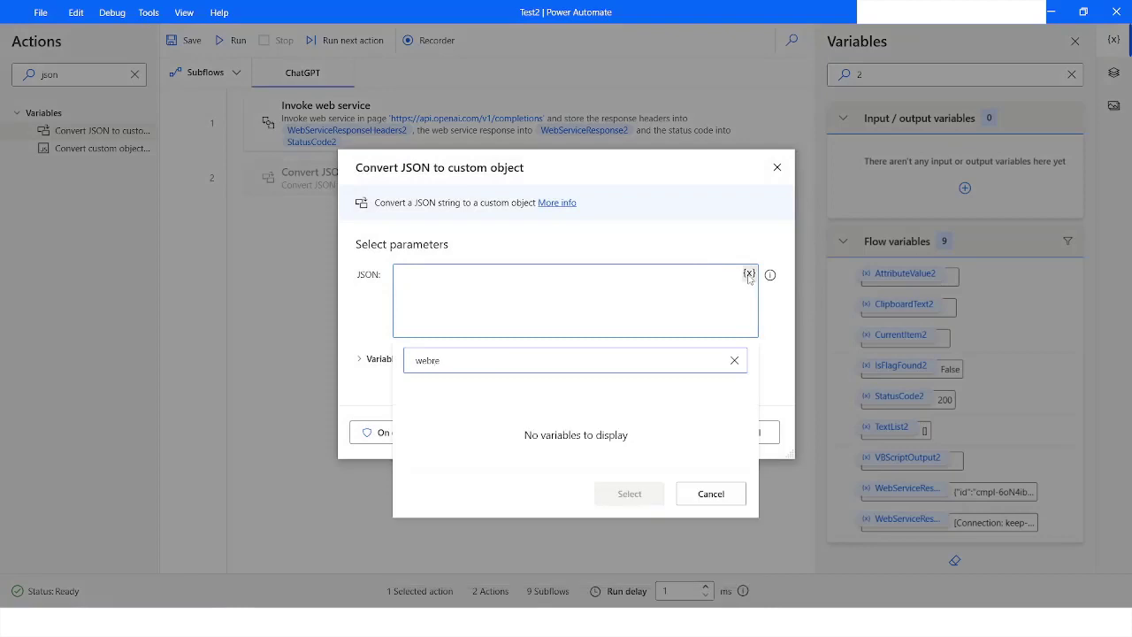
key(BackSpace)
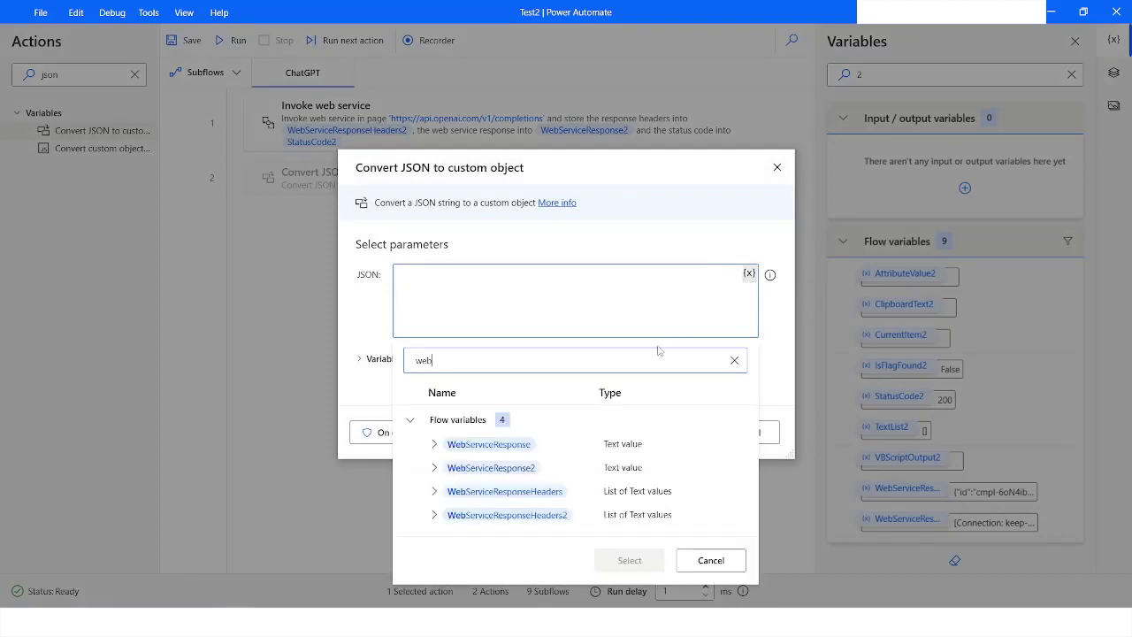
click(511, 468)
double_click(510, 469)
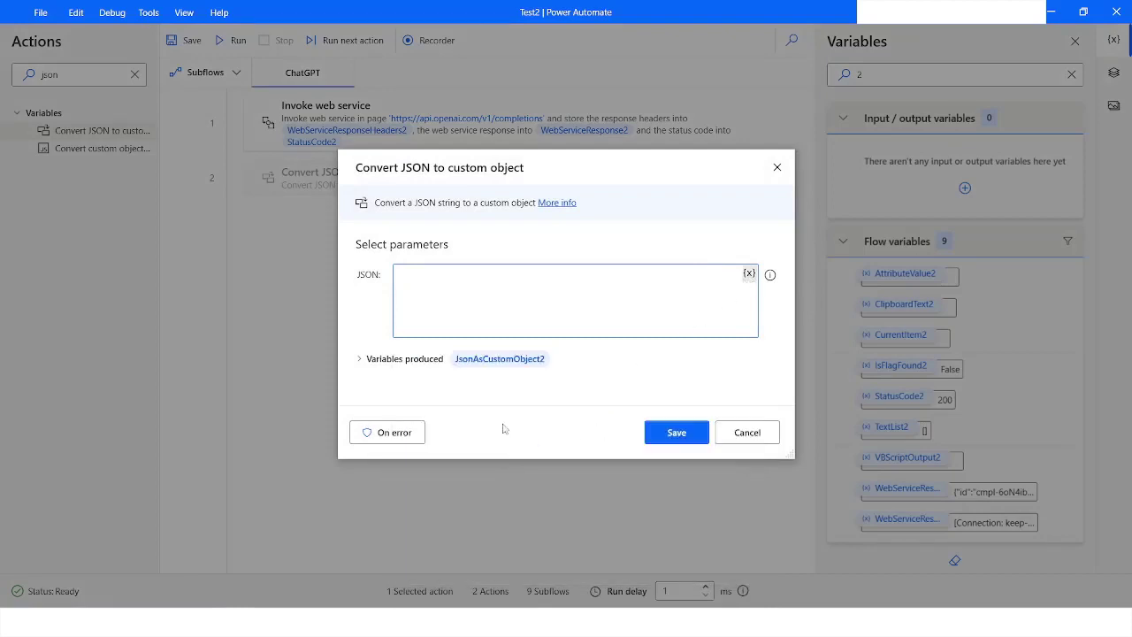
click(488, 364)
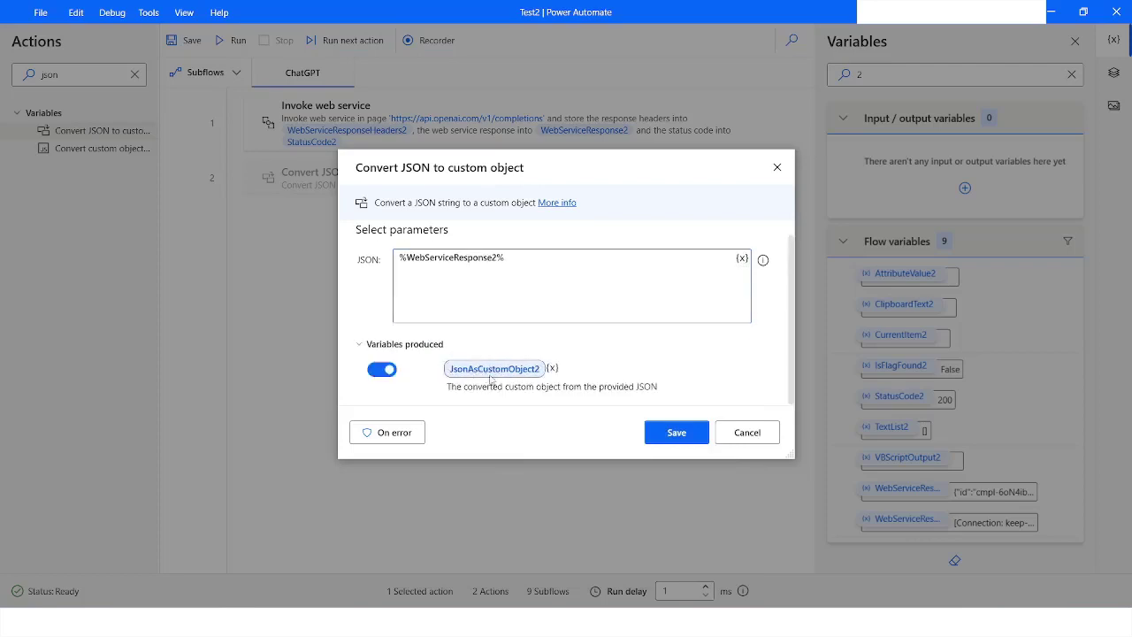
click(675, 432)
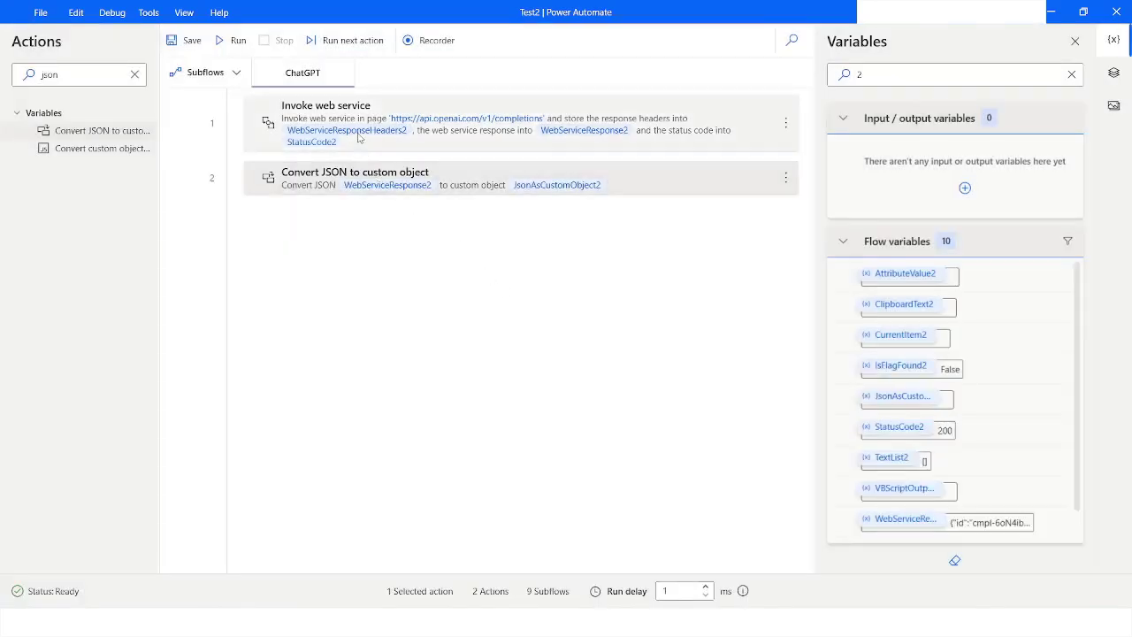
Run the flow from the Invoke web service action and open the value of JsonAsCustomObject2 in an enlarged viewer
click(359, 137)
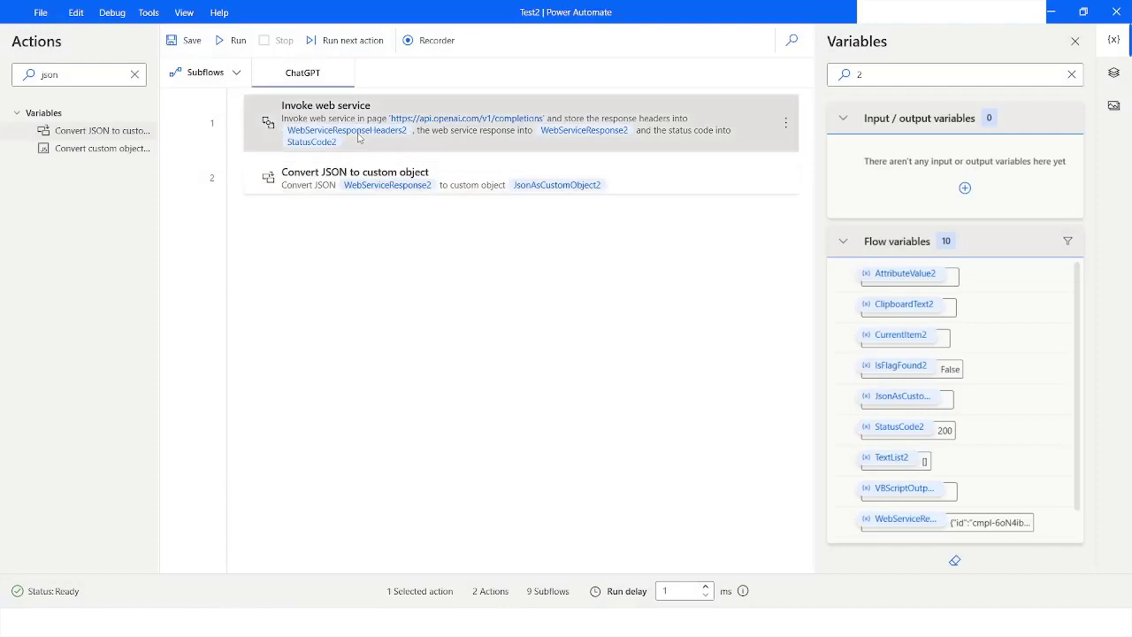
right_click(358, 137)
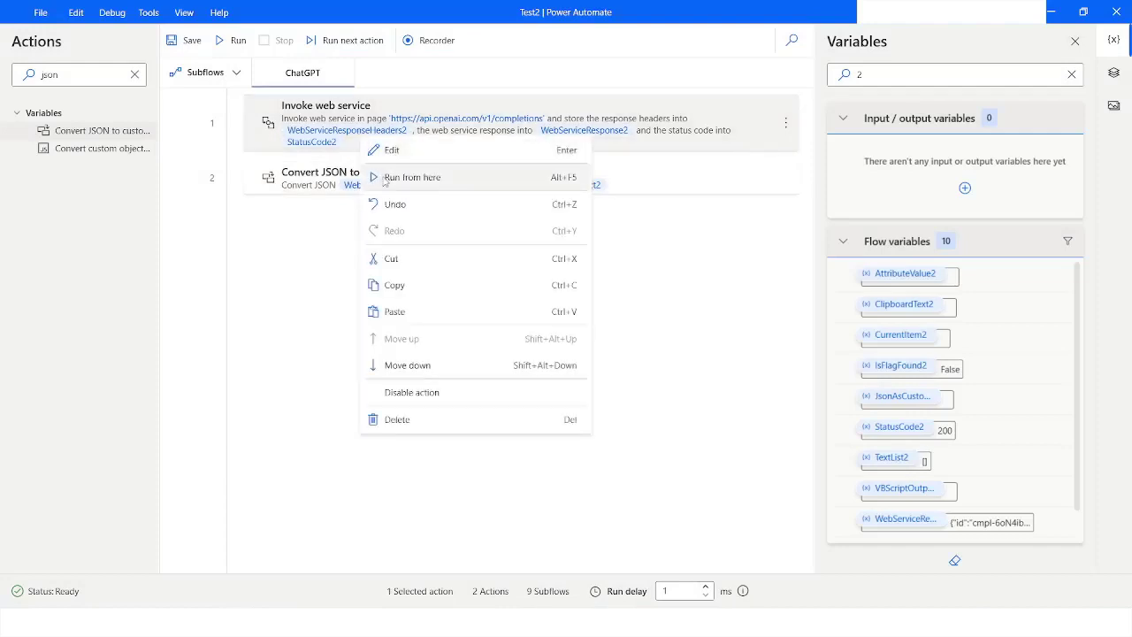
click(411, 177)
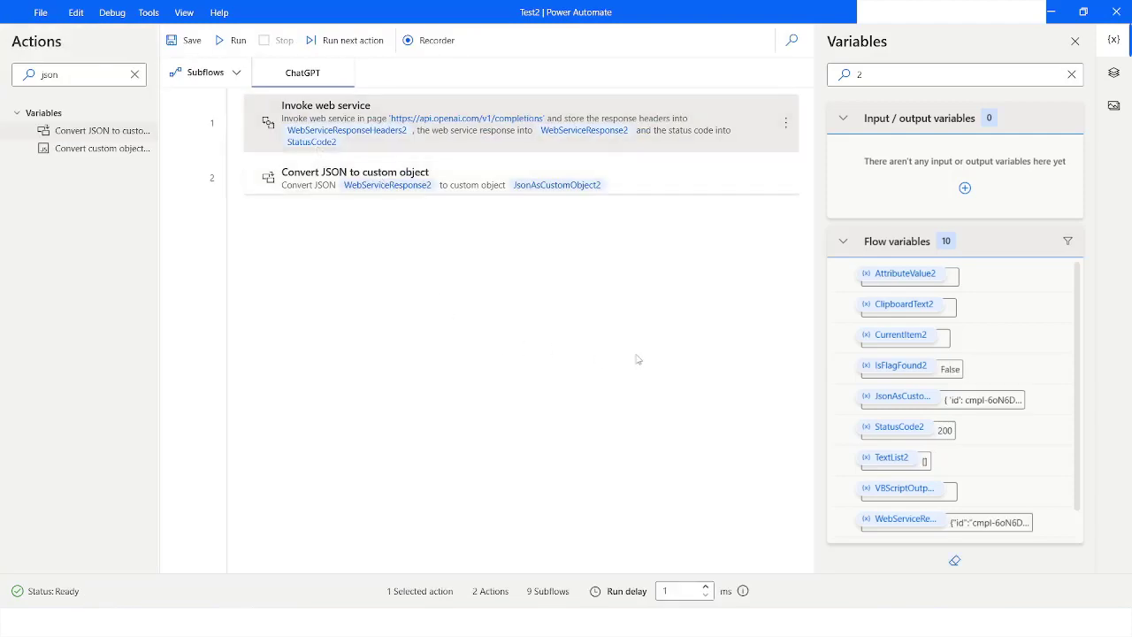
double_click(995, 404)
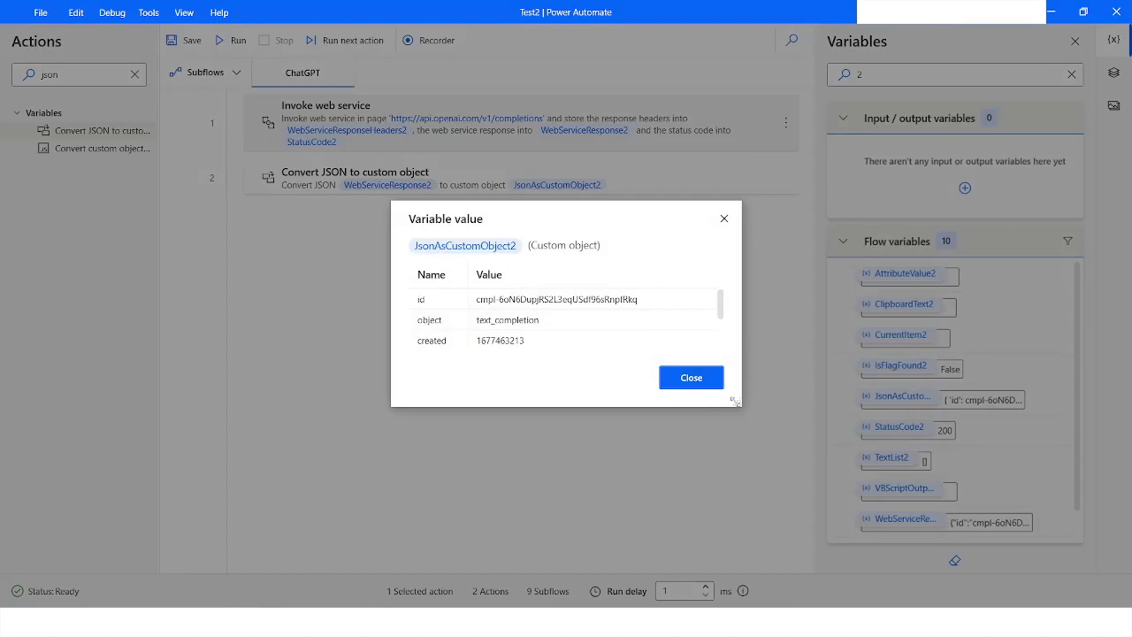
drag(734, 401, 852, 569)
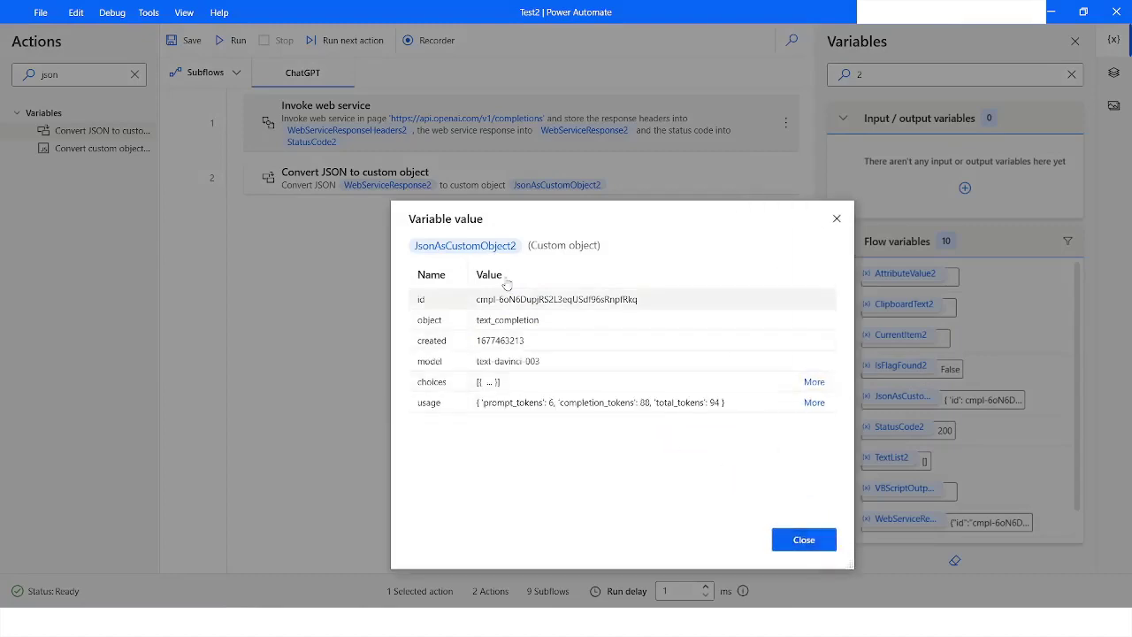
drag(518, 231, 452, 207)
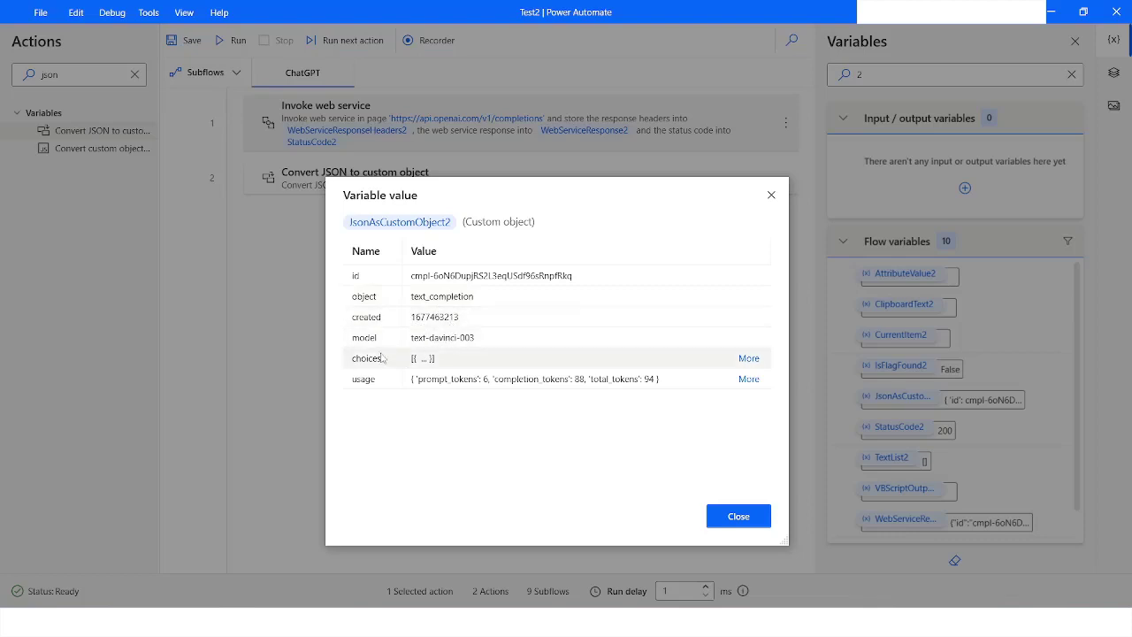
Drill into choices, item 0 and its text property in JsonAsCustomObject2, read the generated text, and close the viewer
click(749, 358)
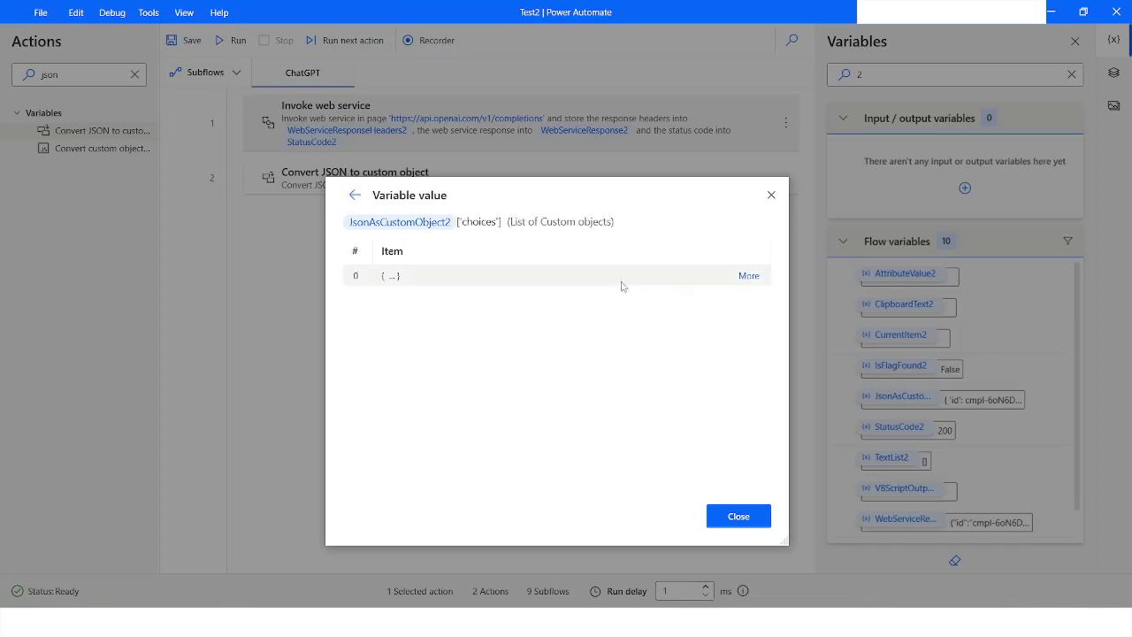
click(750, 277)
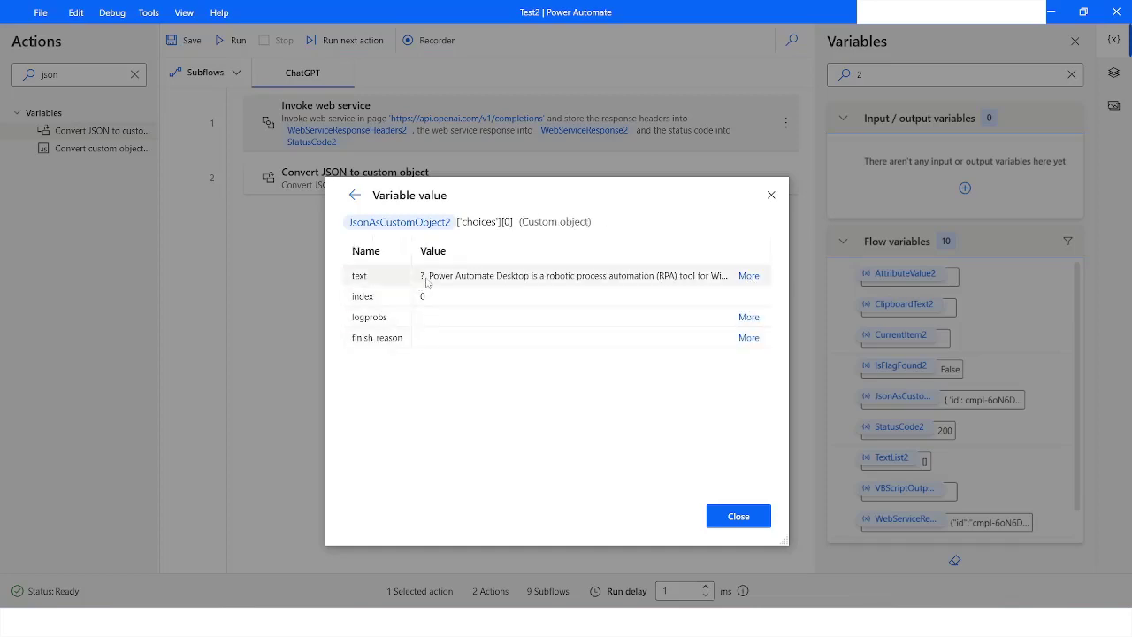
click(750, 276)
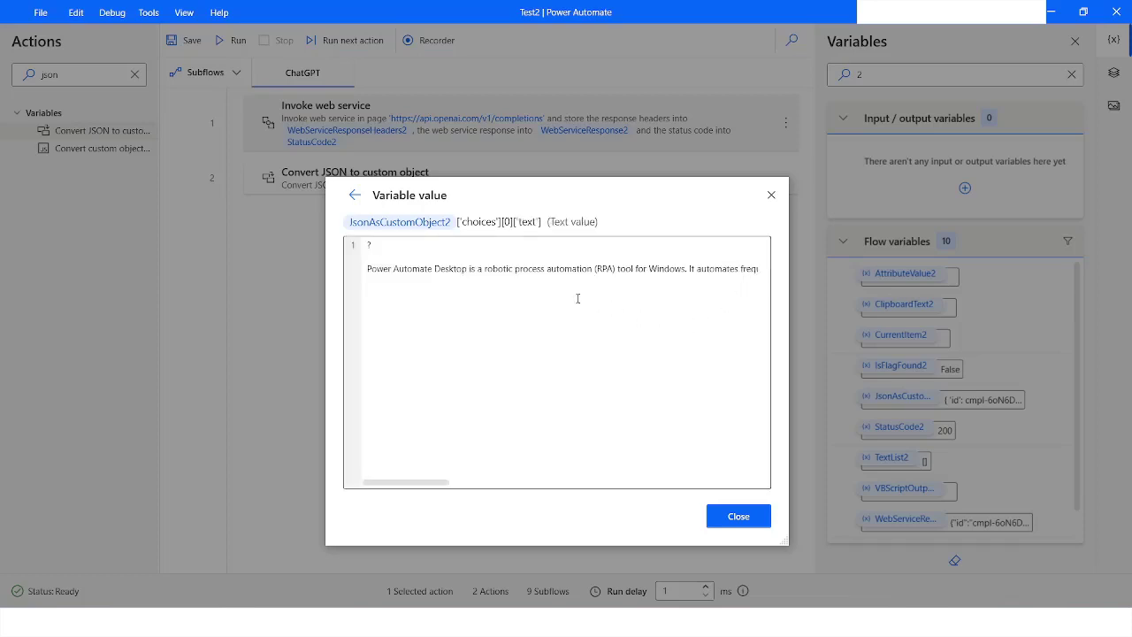
drag(467, 274, 644, 273)
click(632, 336)
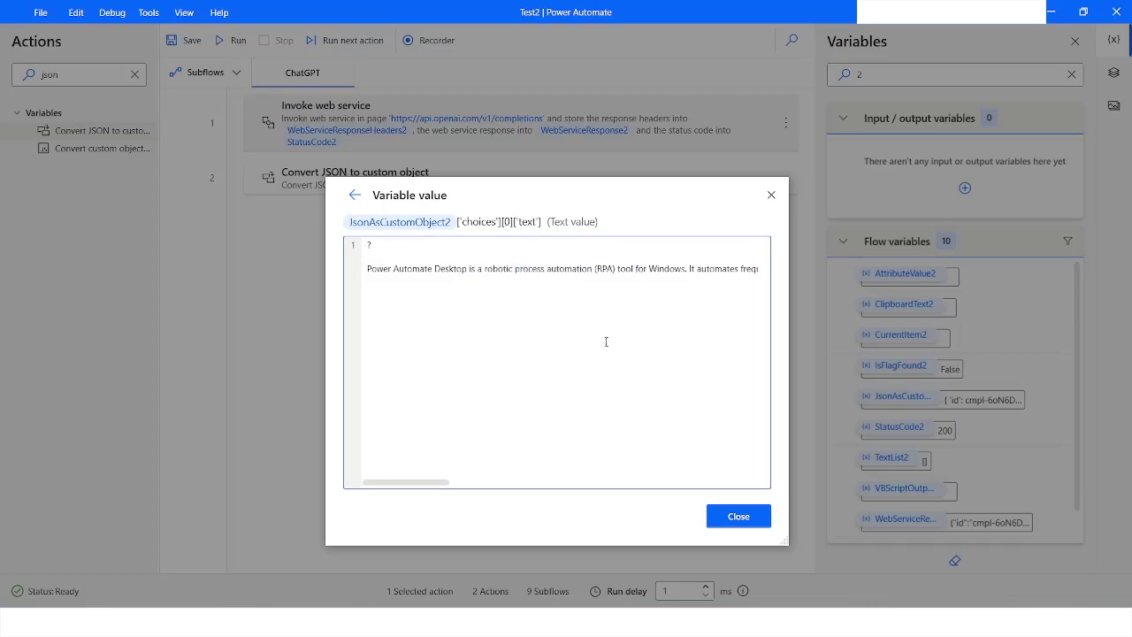
drag(413, 483, 397, 393)
drag(389, 269, 468, 274)
click(513, 275)
click(748, 520)
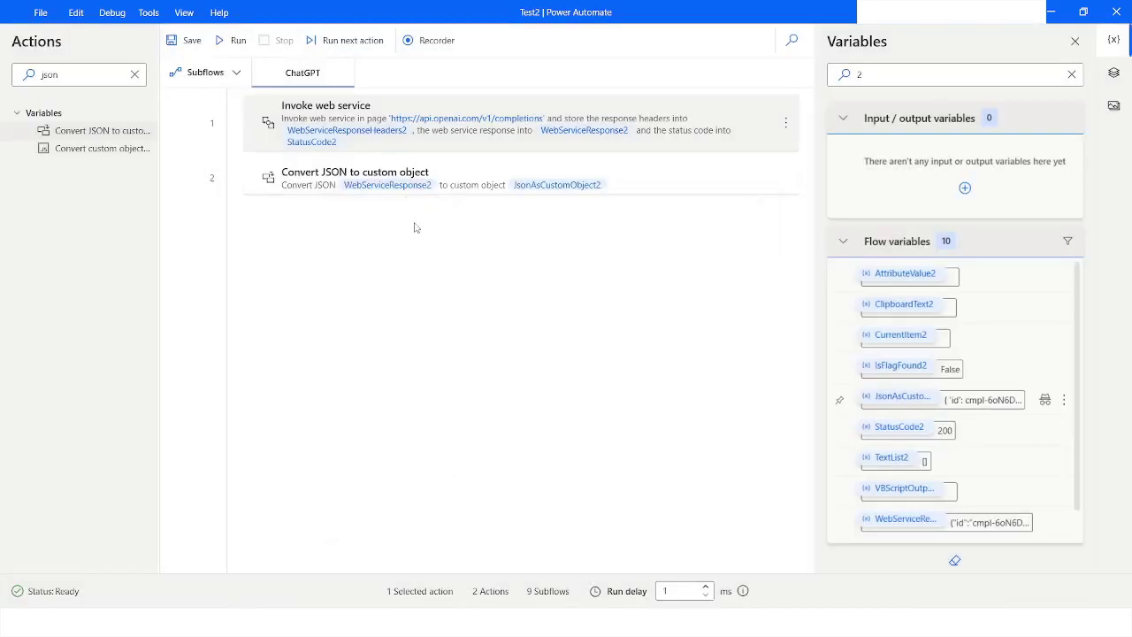
Clear the action search and add a Display message action below Convert JSON to custom object
click(131, 78)
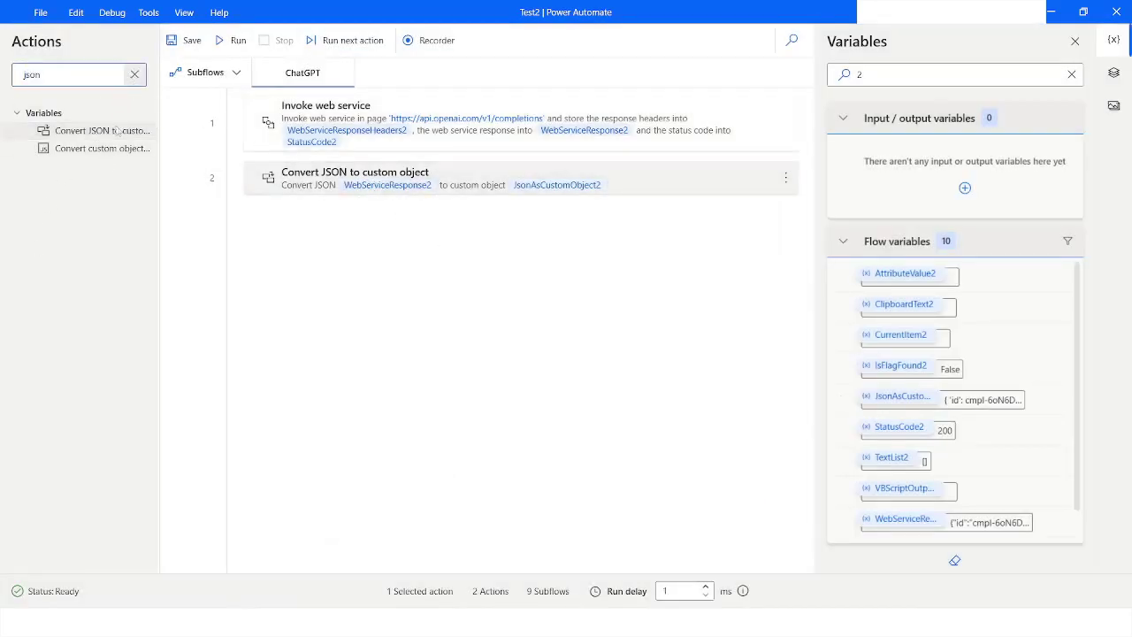
click(133, 76)
scroll(73, 244, down, 4)
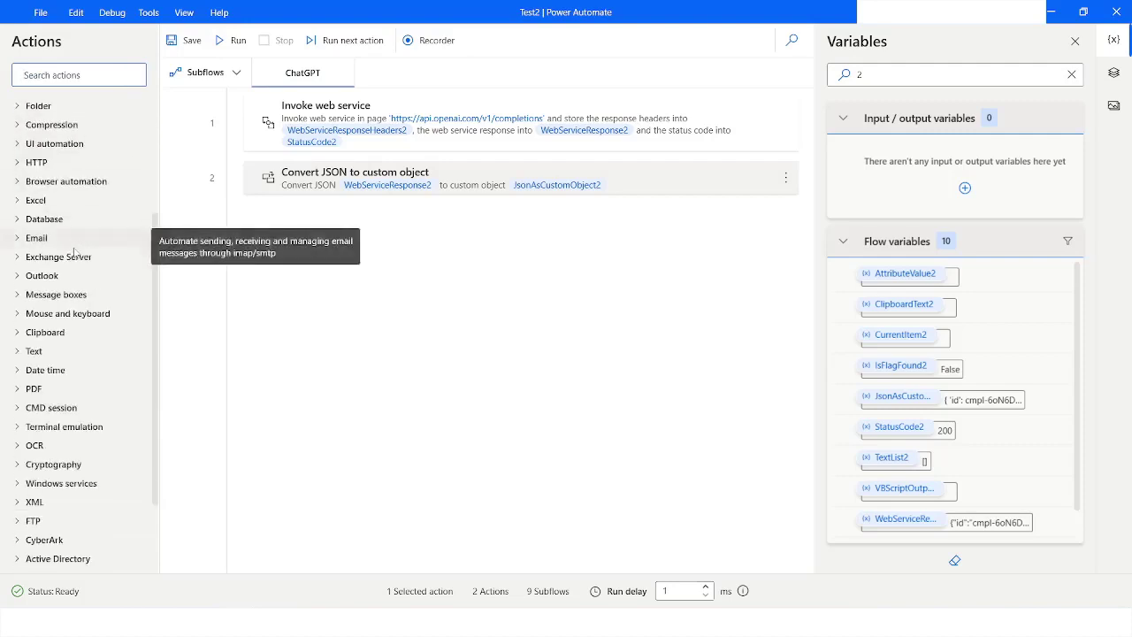
click(16, 298)
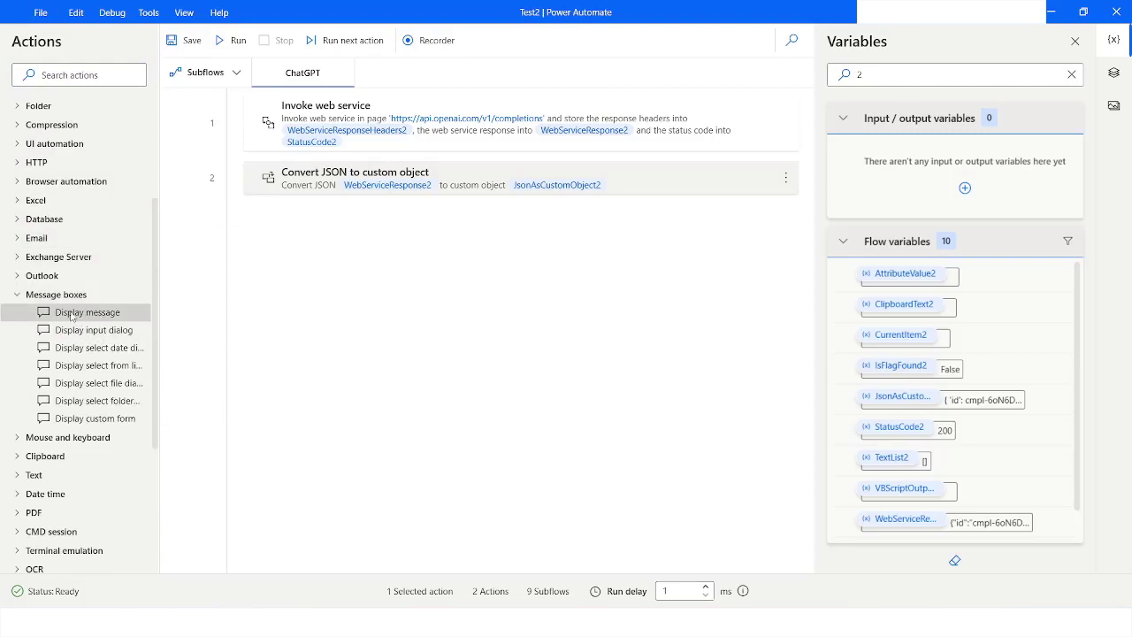
drag(78, 318, 596, 293)
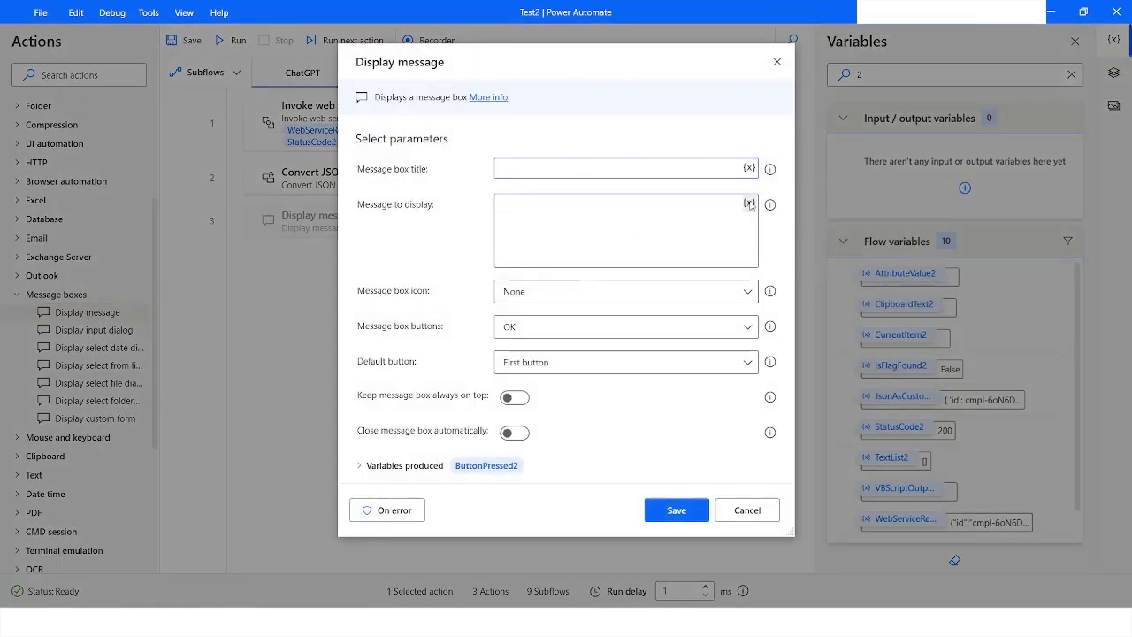
Set the message to %JsonAsCustomObject2['choices'][0]['text']%, keep the message box always on top, and save the Display message action
click(747, 206)
text(json)
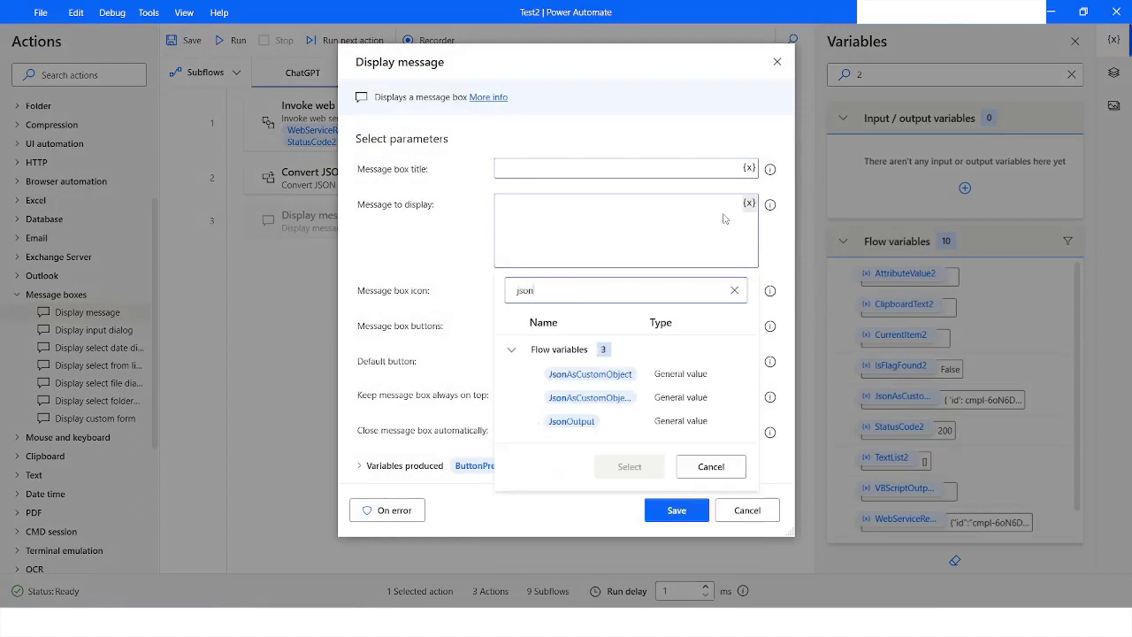
click(598, 399)
double_click(598, 399)
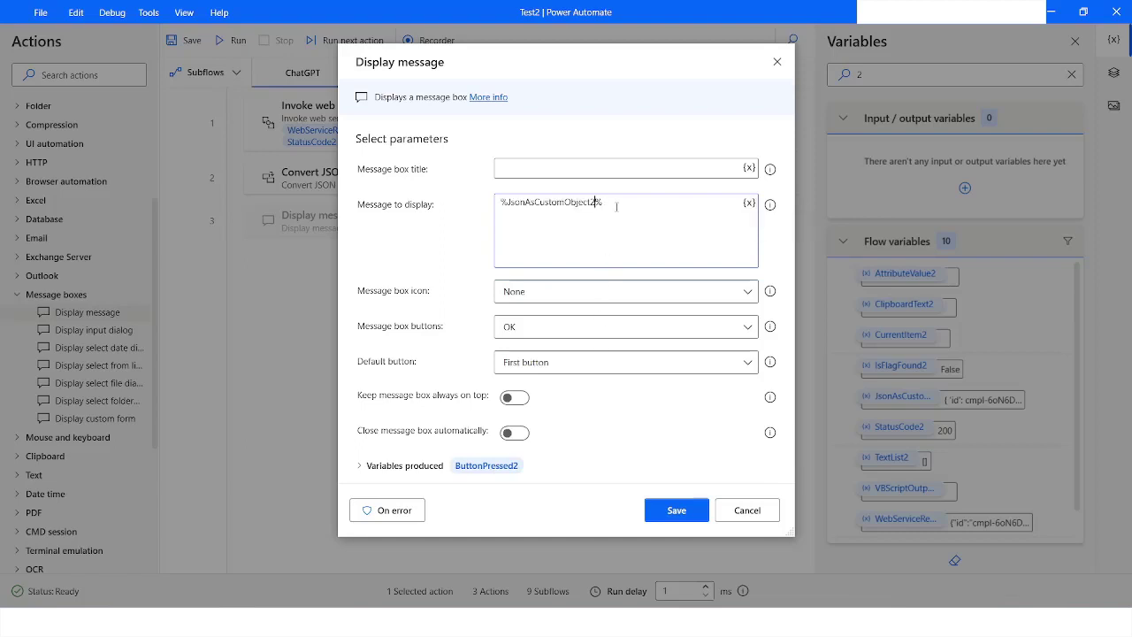
text(['choices'][0]['text)
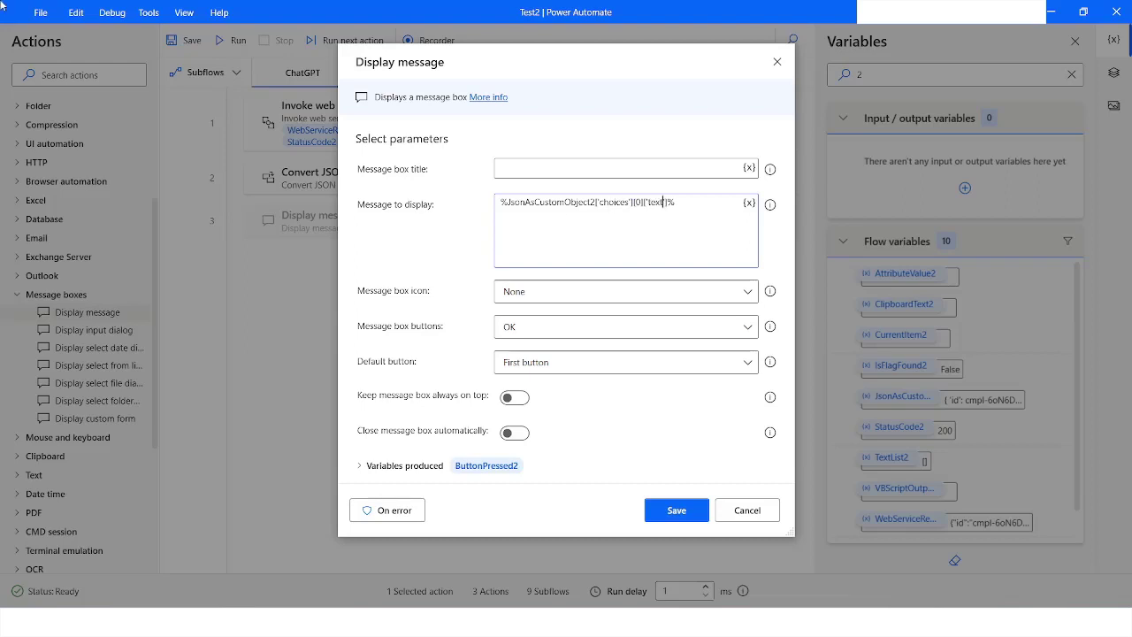
click(514, 399)
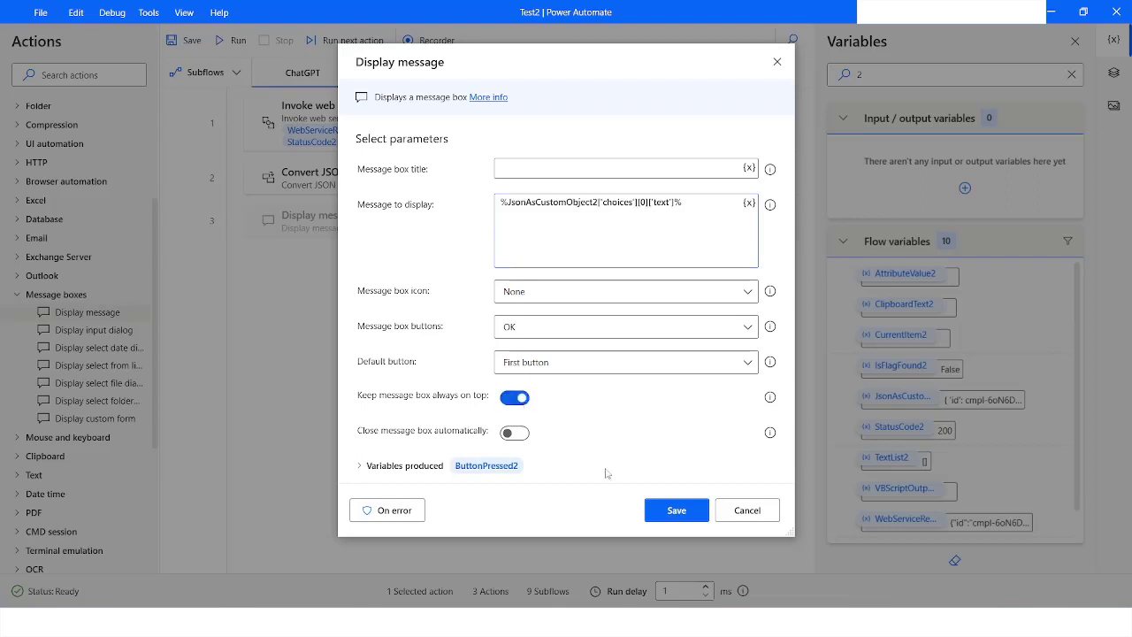
click(676, 511)
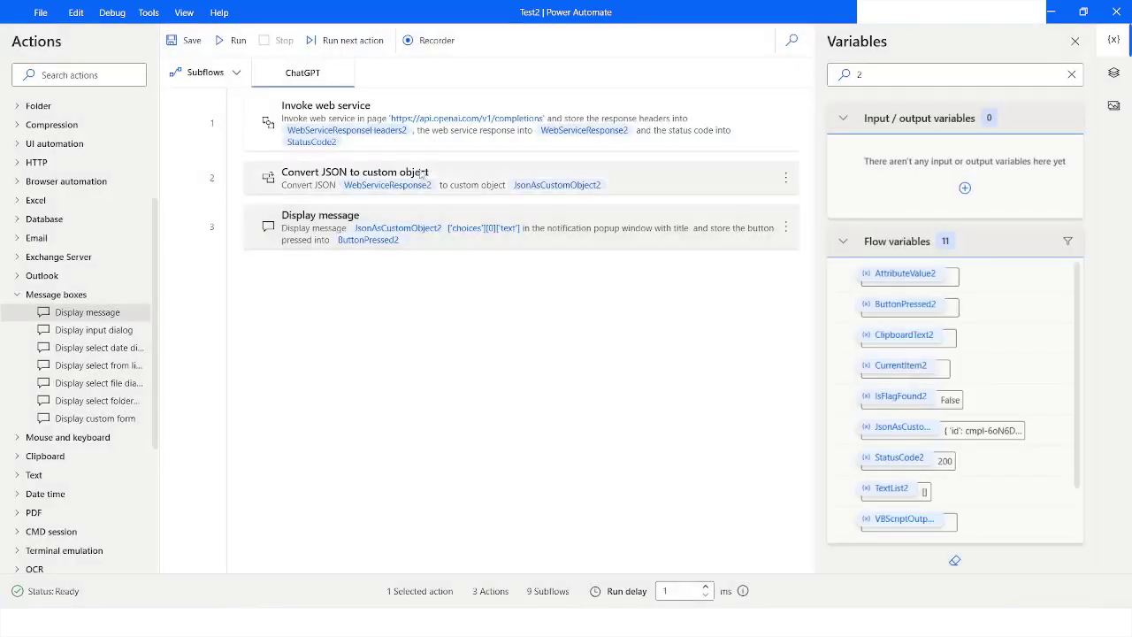
Run the three-action flow from the Invoke web service action to test the message box
right_click(394, 132)
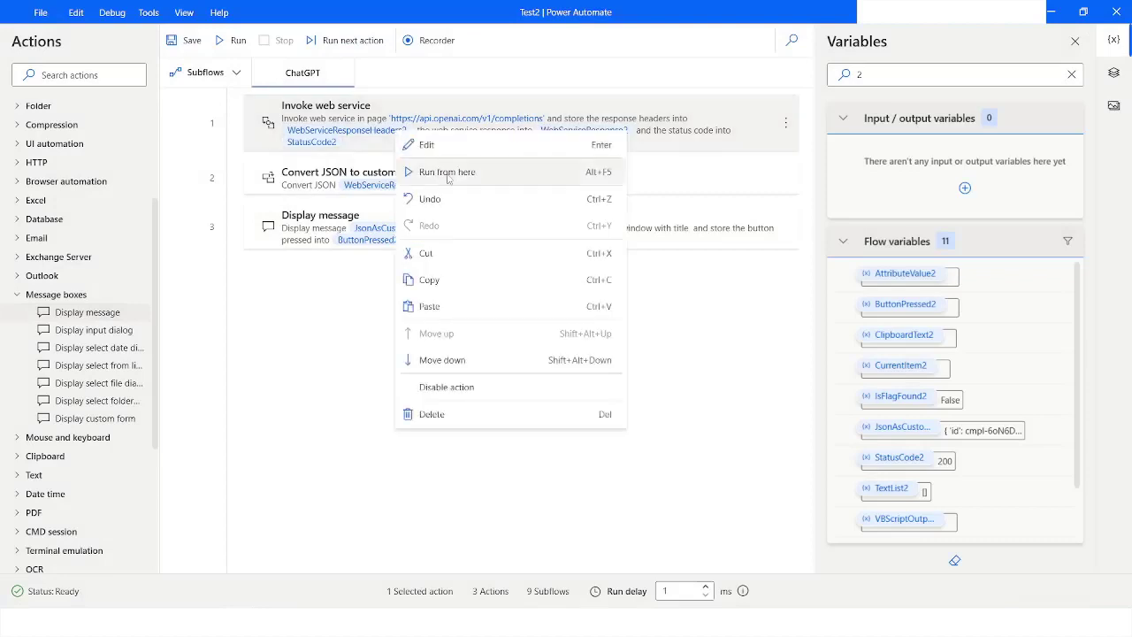
click(448, 173)
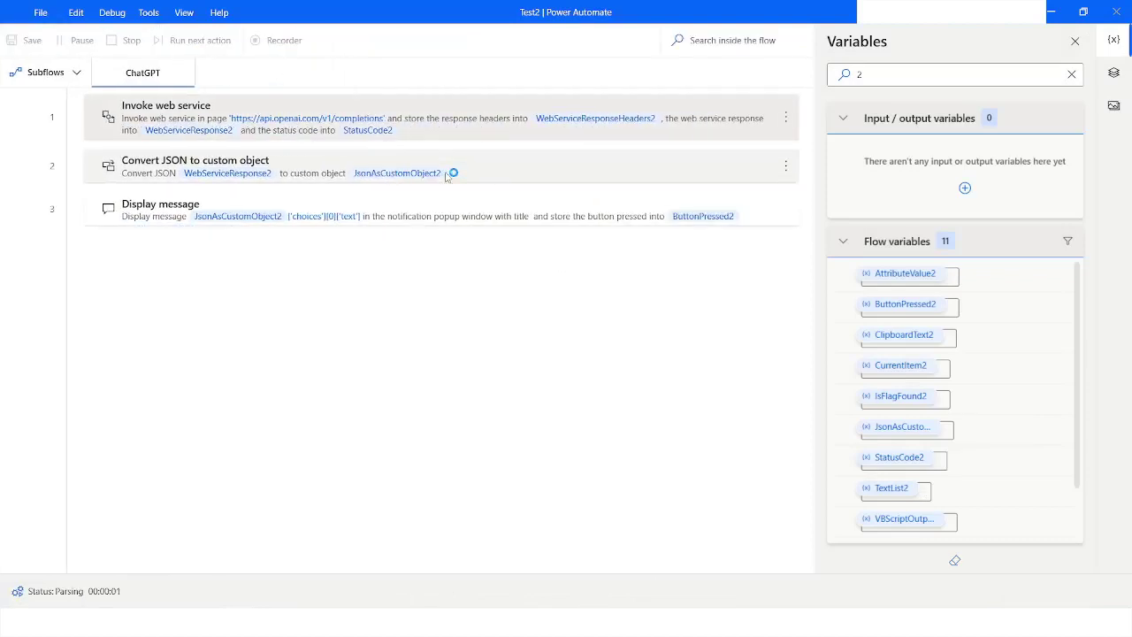